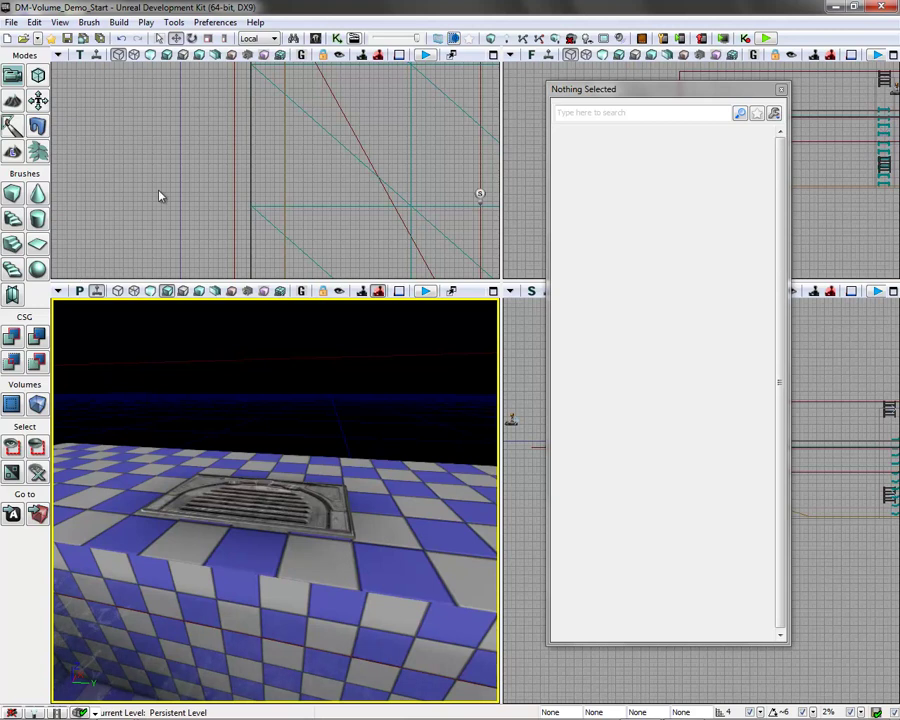
Select the red builder brush, close its empty properties window, and move the brush over the floor grate beside the pool
{"action": "scroll", "coordinate": [231, 195], "scroll_direction": "down", "scroll_amount": 6}
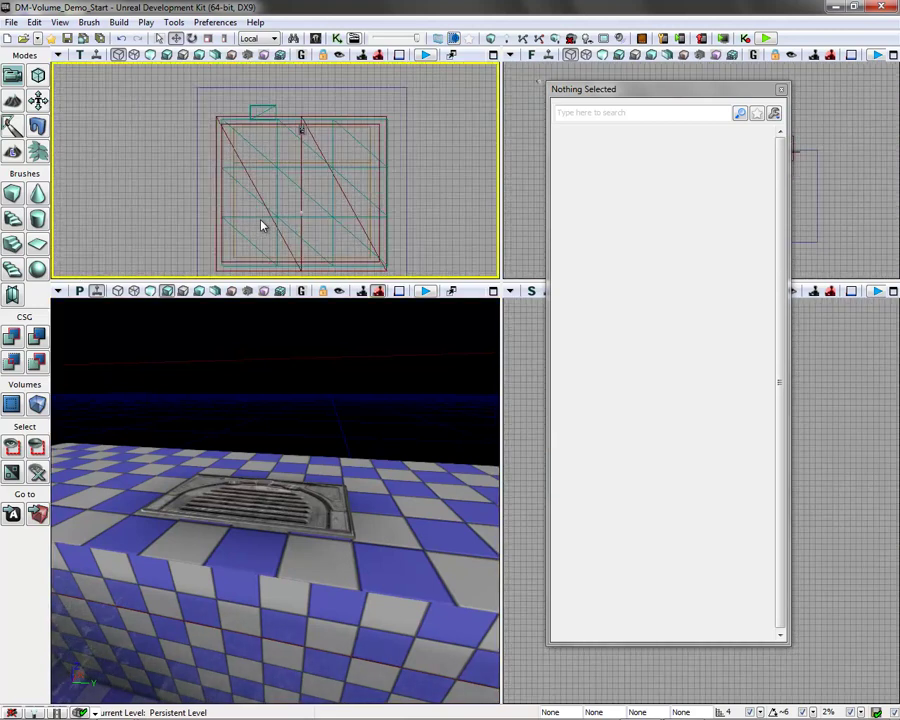
{"action": "left_click", "coordinate": [281, 357]}
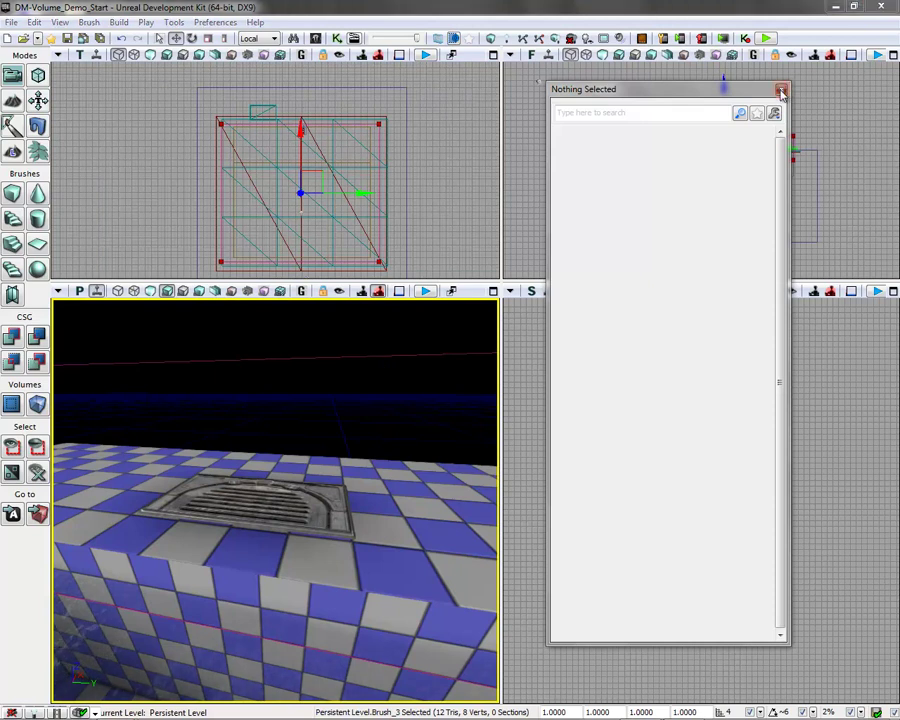
{"action": "left_click", "coordinate": [781, 91]}
{"action": "left_click_drag", "start_coordinate": [300, 150], "coordinate": [301, 76]}
{"action": "left_click_drag", "start_coordinate": [341, 109], "coordinate": [302, 110]}
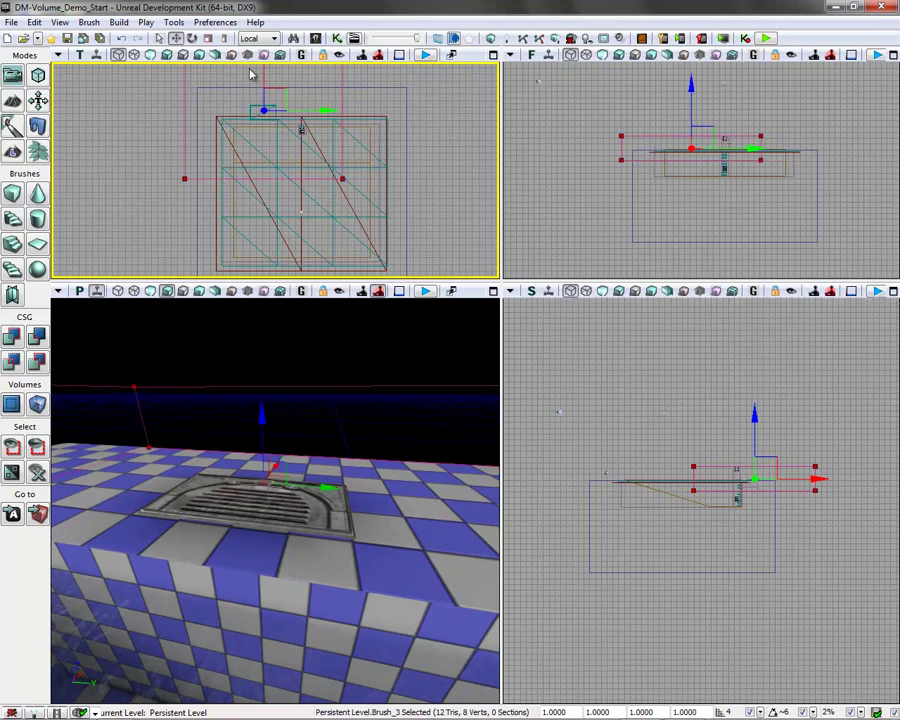
Scale the builder brush down in length and width to match the footprint of the floor grate
{"action": "left_click", "coordinate": [225, 39]}
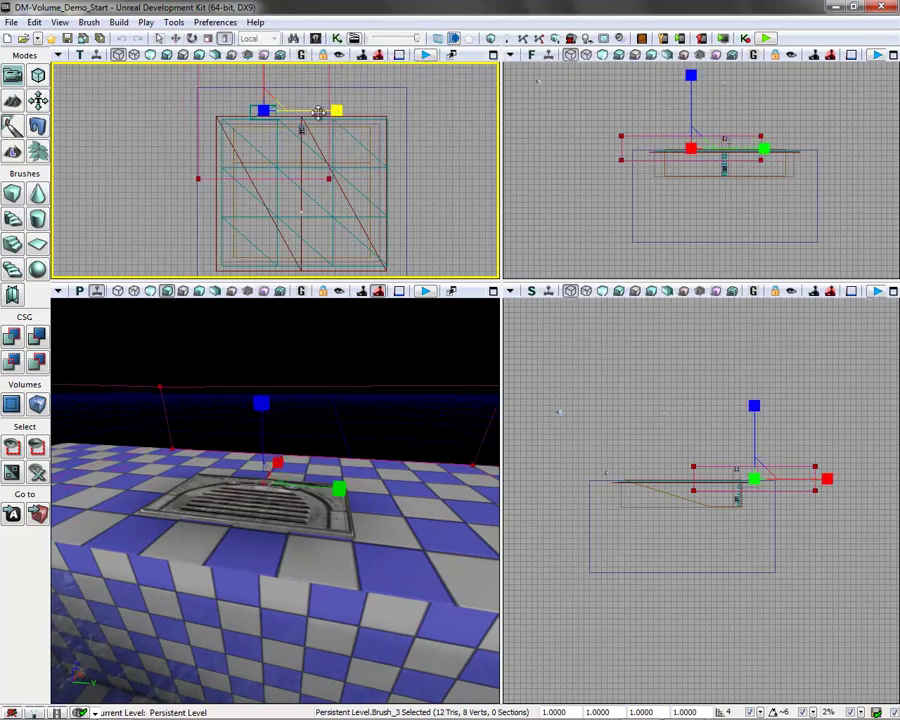
{"action": "left_click_drag", "start_coordinate": [275, 112], "coordinate": [175, 114]}
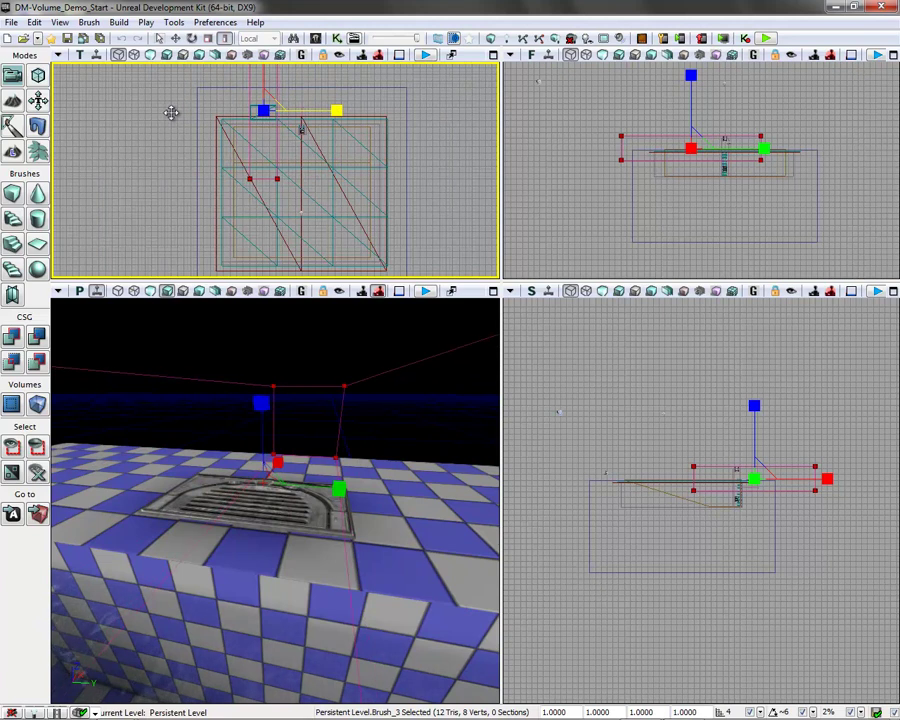
{"action": "left_click_drag", "start_coordinate": [452, 140], "coordinate": [454, 208]}
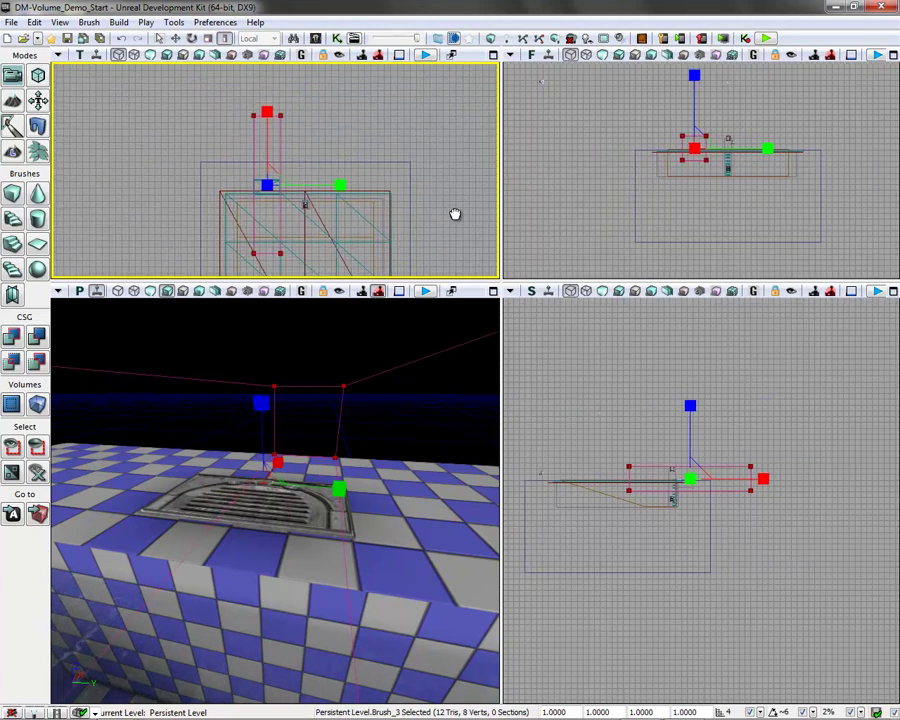
{"action": "left_click_drag", "start_coordinate": [264, 125], "coordinate": [261, 277]}
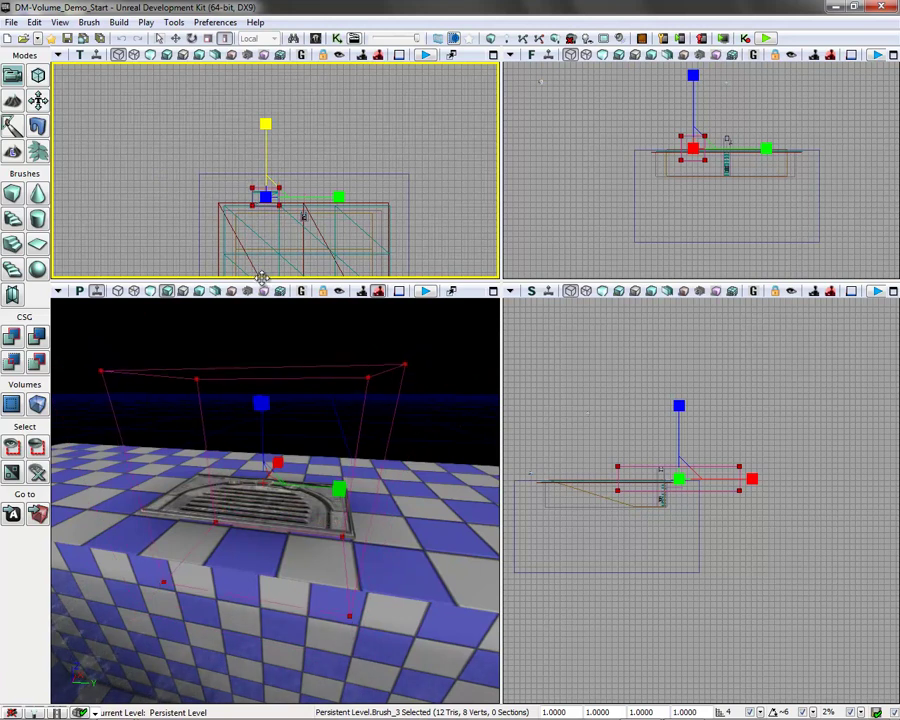
{"action": "left_click", "coordinate": [176, 38]}
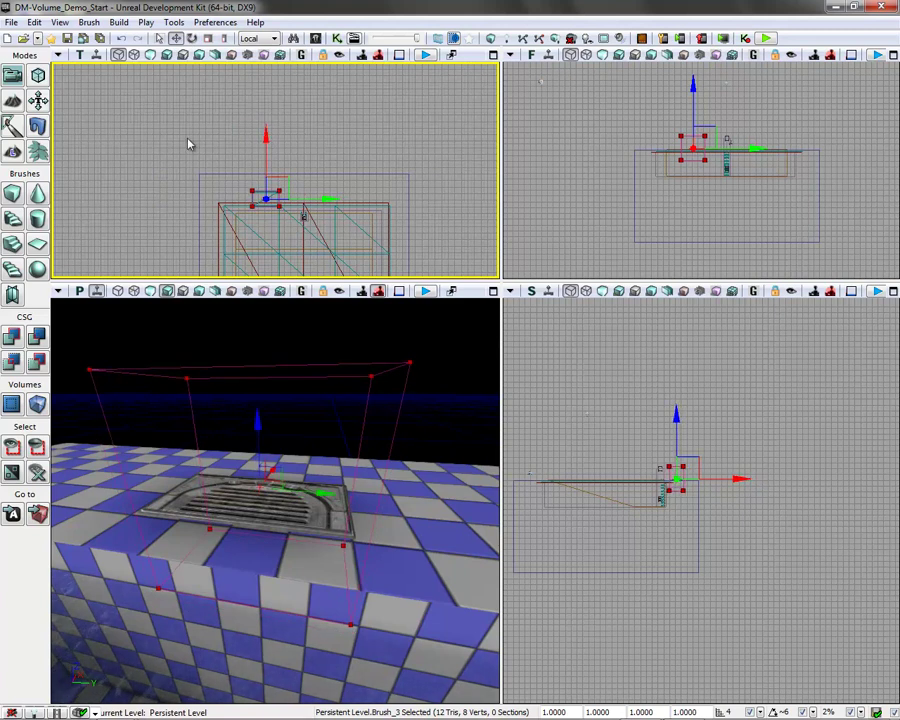
Scale the builder brush taller and raise it so its base sits at the floor grate
{"action": "left_click", "coordinate": [38, 404]}
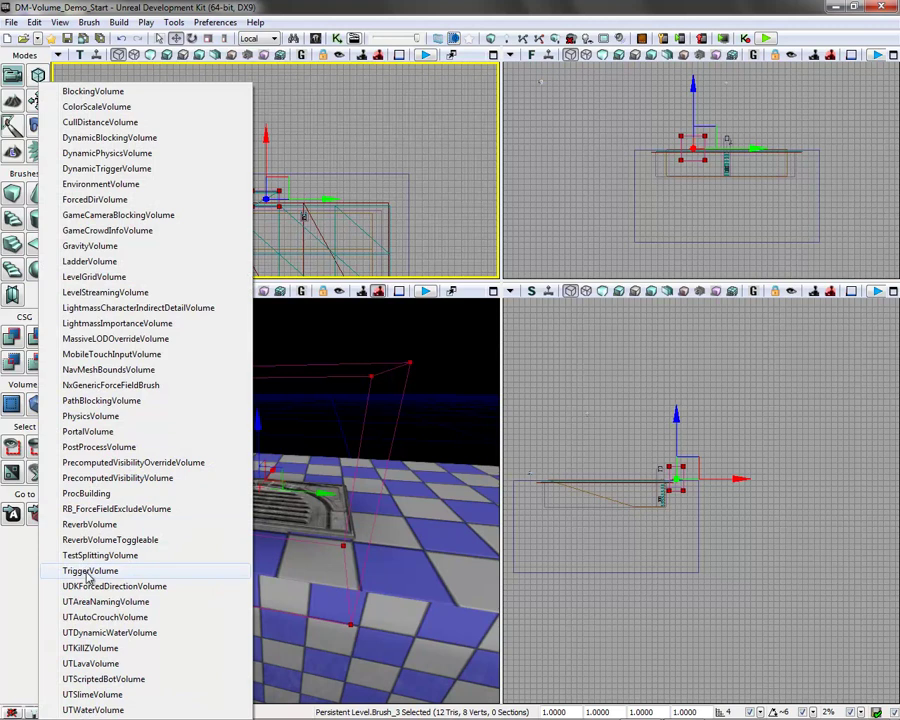
{"action": "left_click", "coordinate": [413, 136]}
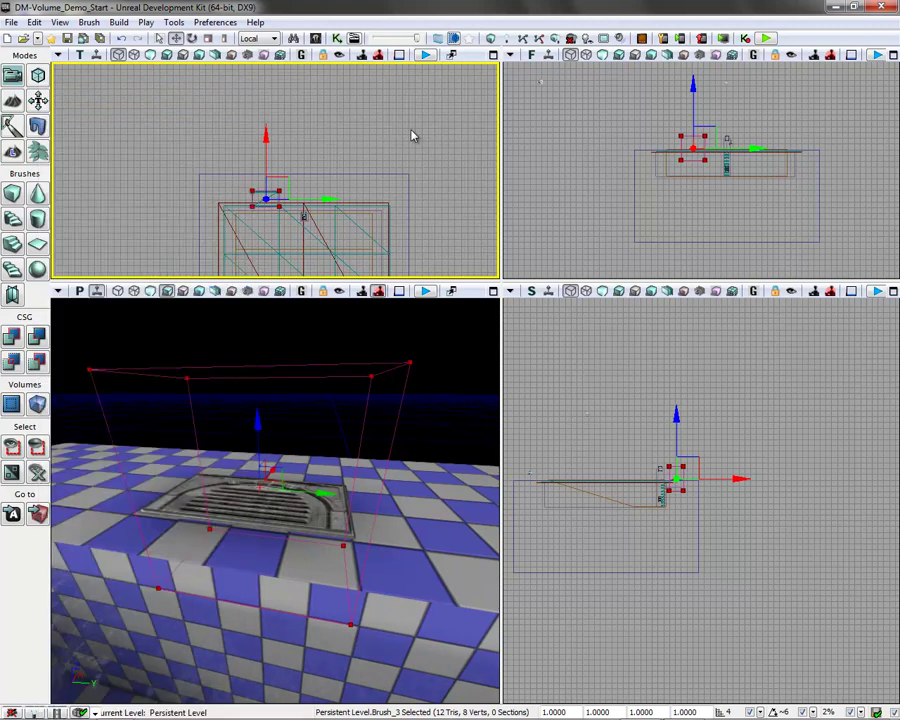
{"action": "left_click", "coordinate": [697, 136]}
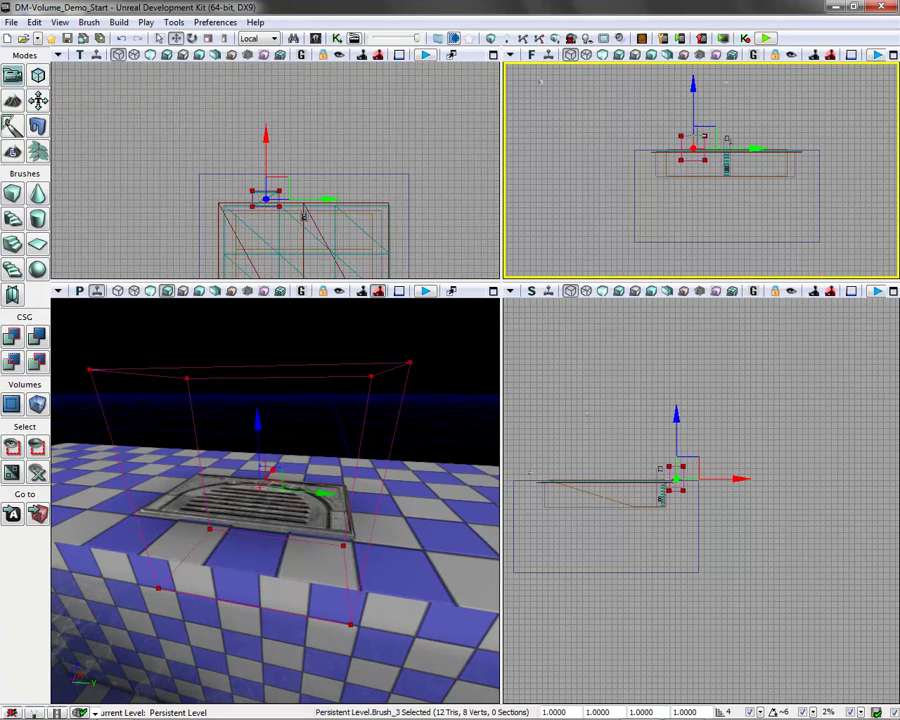
{"action": "left_click", "coordinate": [224, 38]}
{"action": "left_click_drag", "start_coordinate": [695, 77], "coordinate": [476, 44]}
{"action": "left_click", "coordinate": [177, 39]}
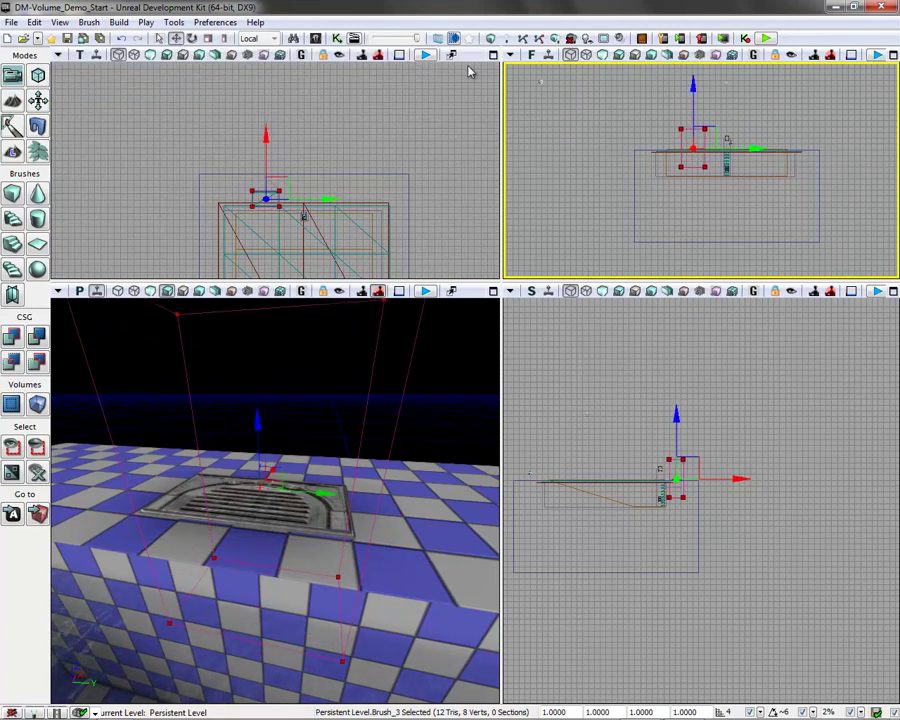
{"action": "mouse_move", "coordinate": [692, 109]}
{"action": "left_mouse_down"}
{"action": "mouse_move", "coordinate": [693, 88]}
{"action": "mouse_move", "coordinate": [689, 94]}
{"action": "left_mouse_up"}
{"action": "mouse_move", "coordinate": [434, 448]}
{"action": "left_mouse_down"}
{"action": "mouse_move", "coordinate": [448, 656]}
{"action": "mouse_move", "coordinate": [442, 710]}
{"action": "mouse_move", "coordinate": [438, 676]}
{"action": "left_mouse_up"}
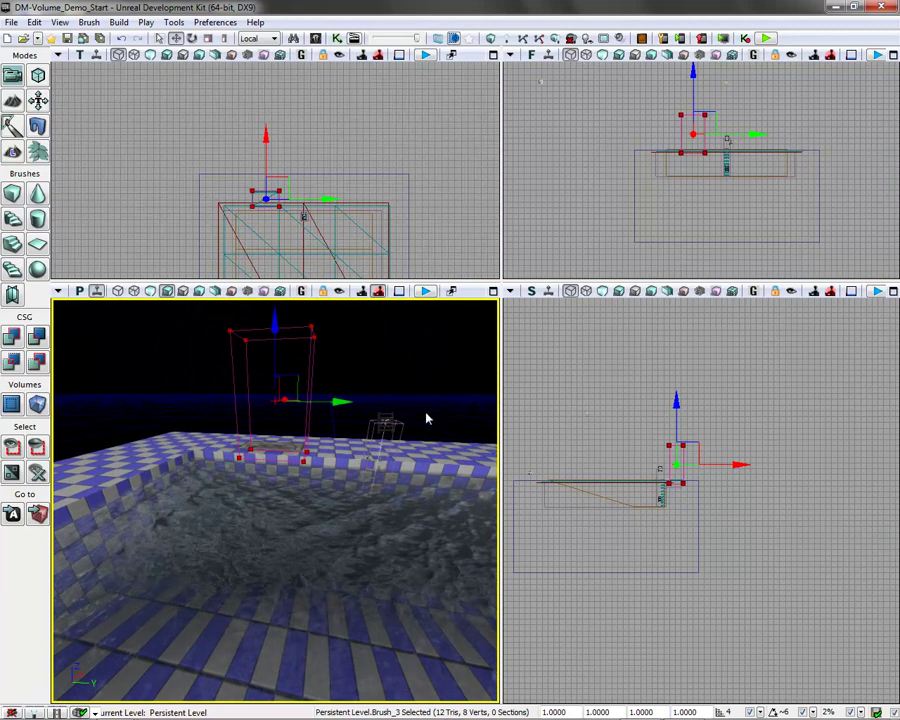
Add a PhysicsVolume from the builder brush over the grate and move the brush sideways off the new volume
{"action": "left_click", "coordinate": [38, 403]}
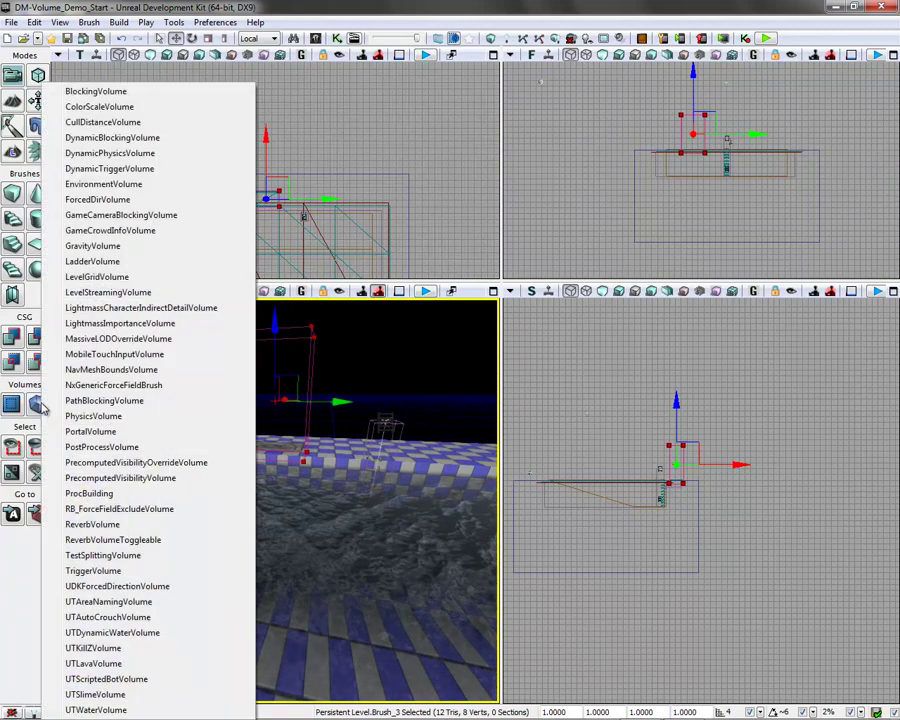
{"action": "left_click", "coordinate": [106, 417]}
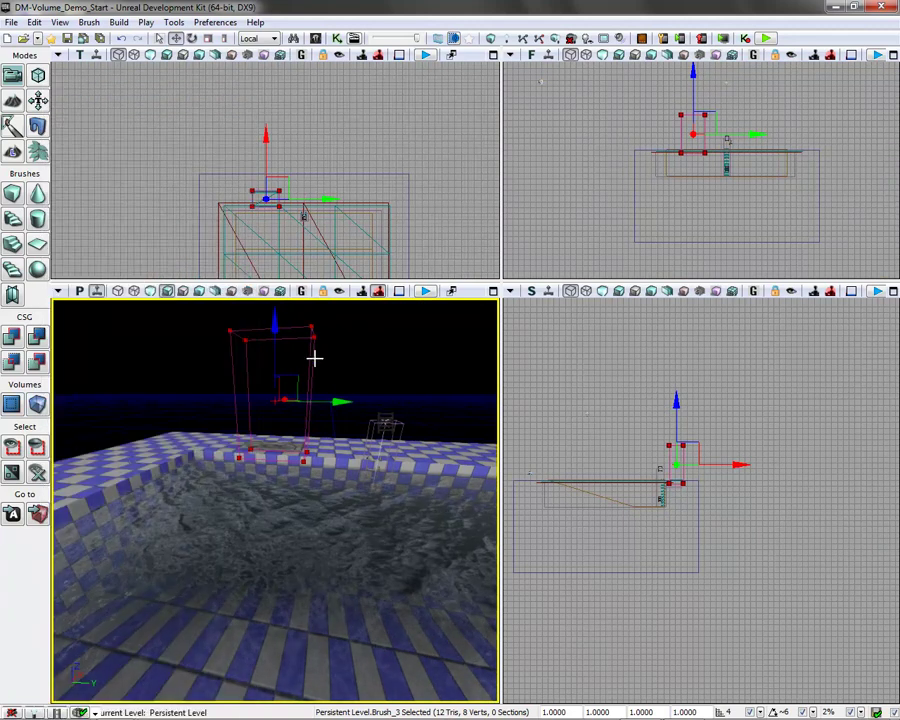
{"action": "left_click_drag", "start_coordinate": [330, 402], "coordinate": [257, 400]}
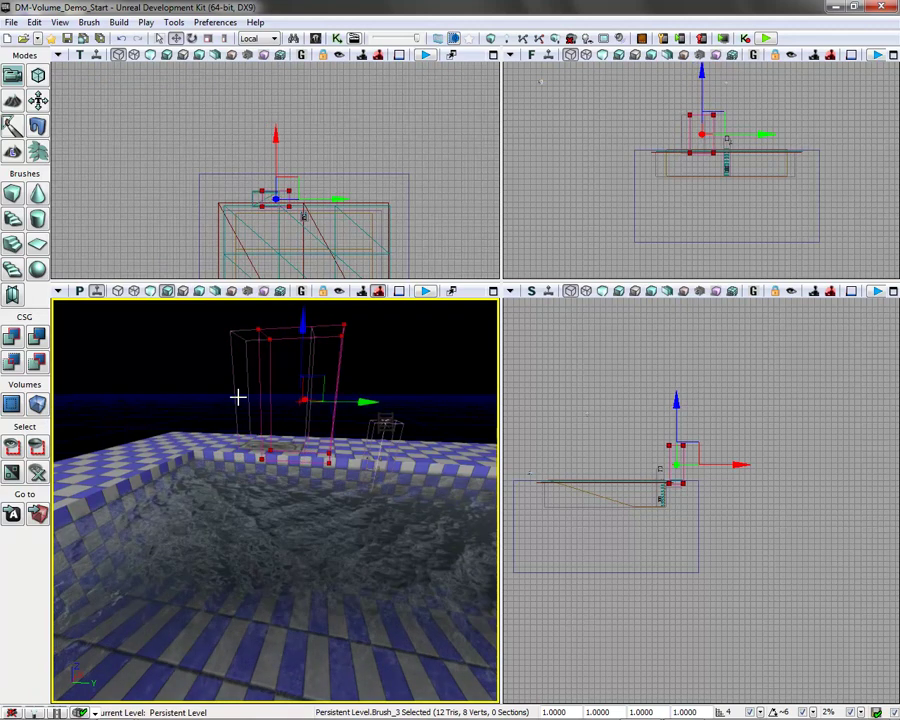
Open the properties of the PhysicsVolume above the grate and set its Zone Velocity Z to 25
{"action": "left_click", "coordinate": [234, 399]}
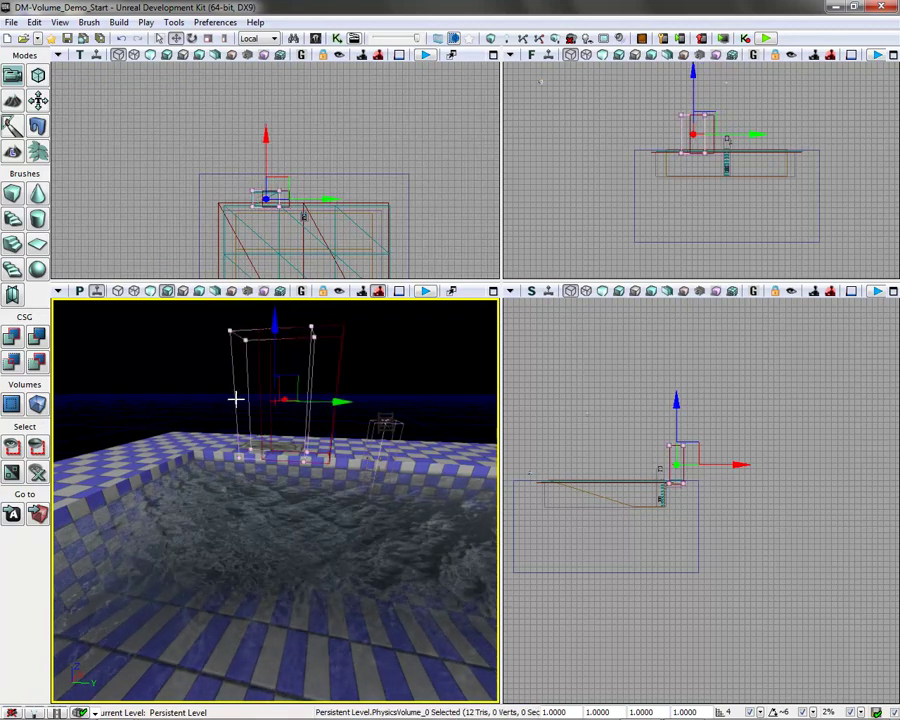
{"action": "key", "text": "F4"}
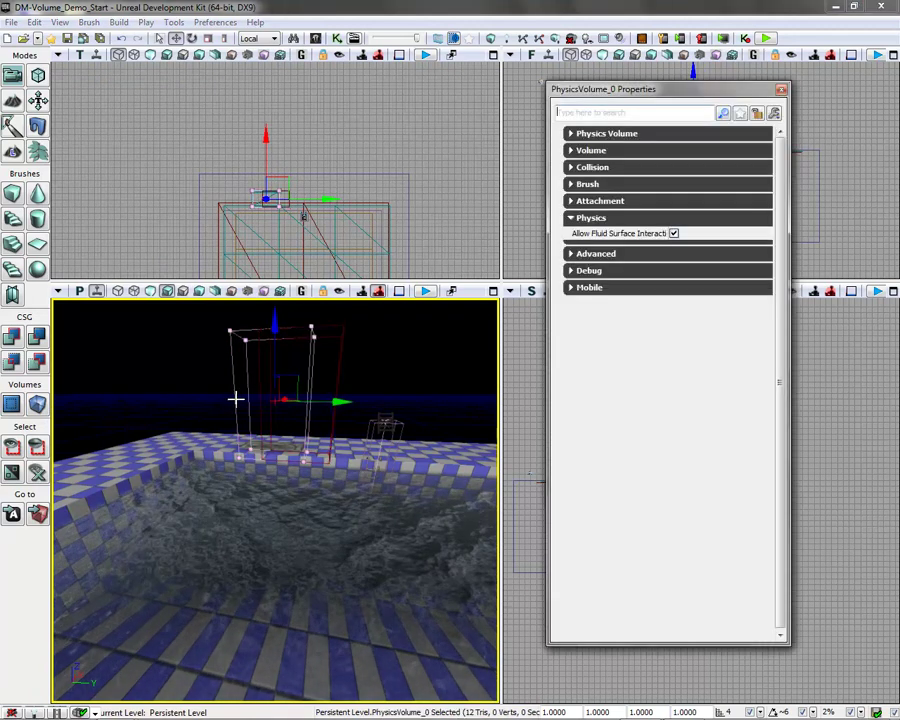
{"action": "left_click", "coordinate": [570, 218]}
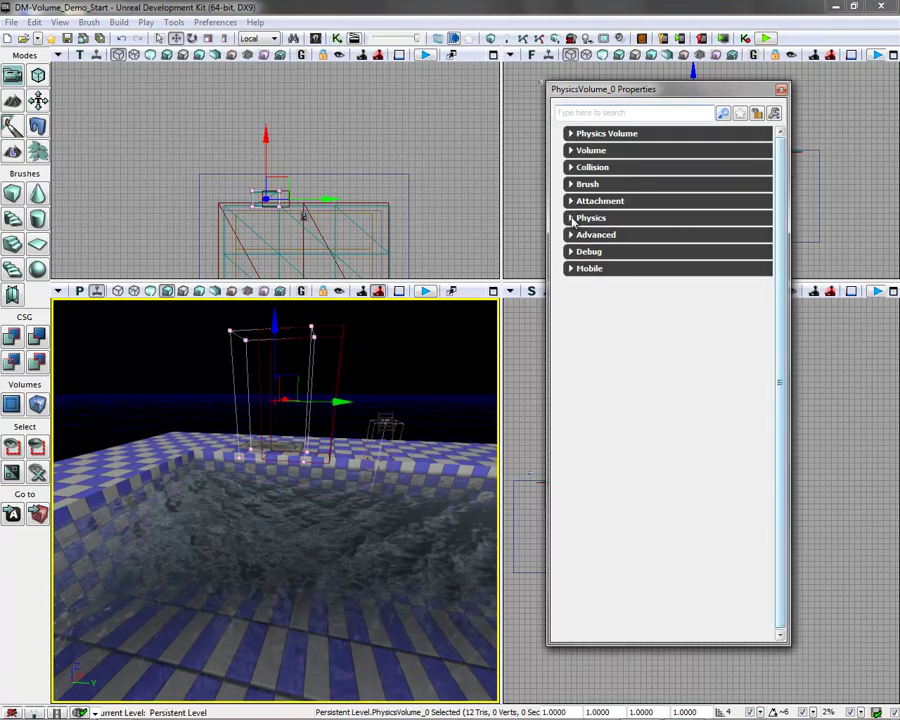
{"action": "left_click", "coordinate": [571, 134]}
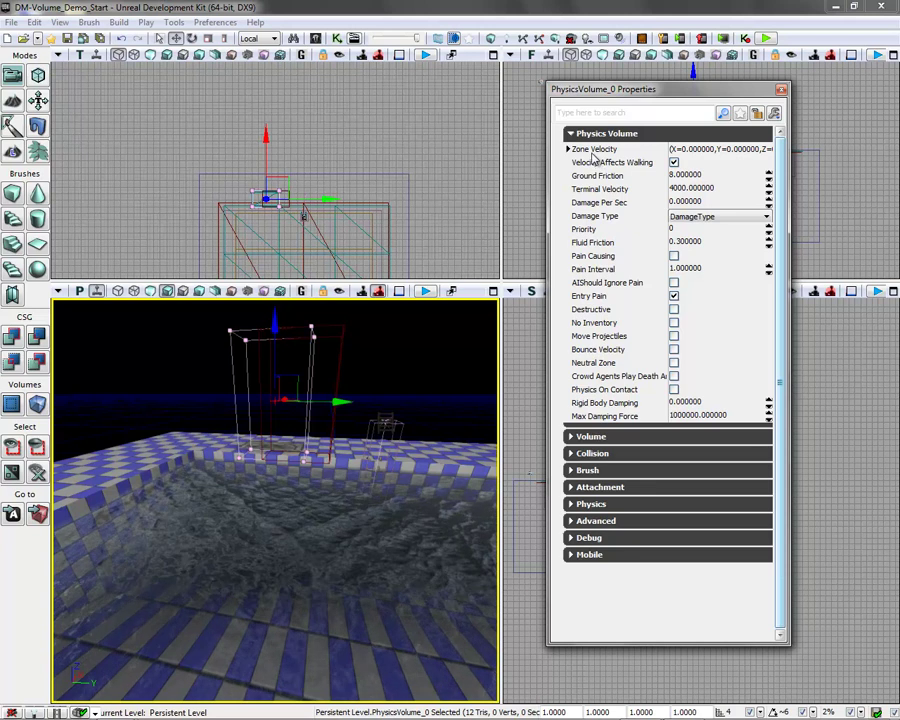
{"action": "mouse_move", "coordinate": [594, 155]}
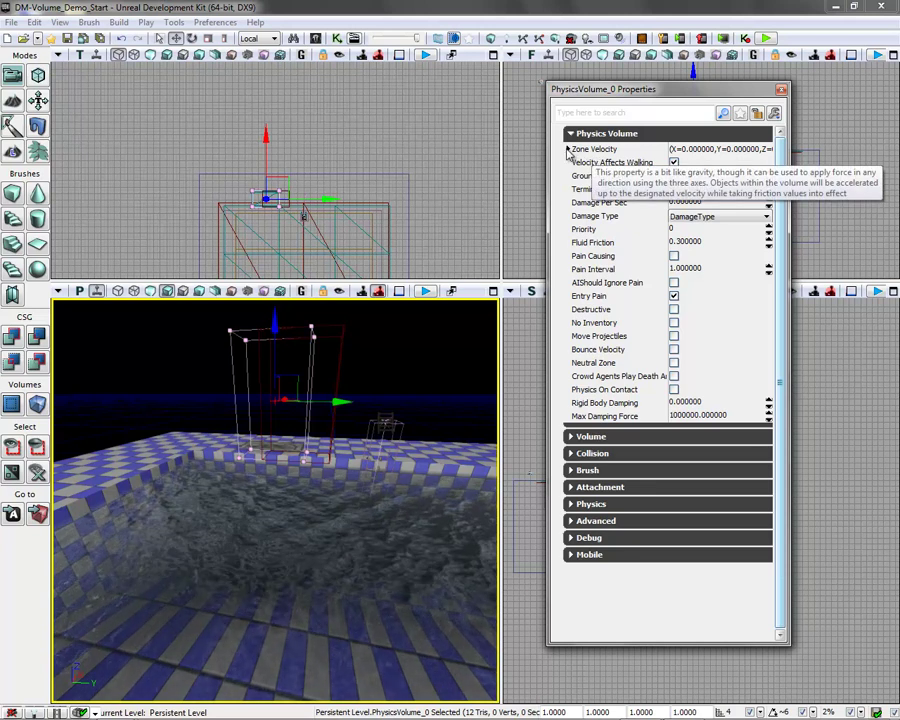
{"action": "left_click", "coordinate": [567, 149]}
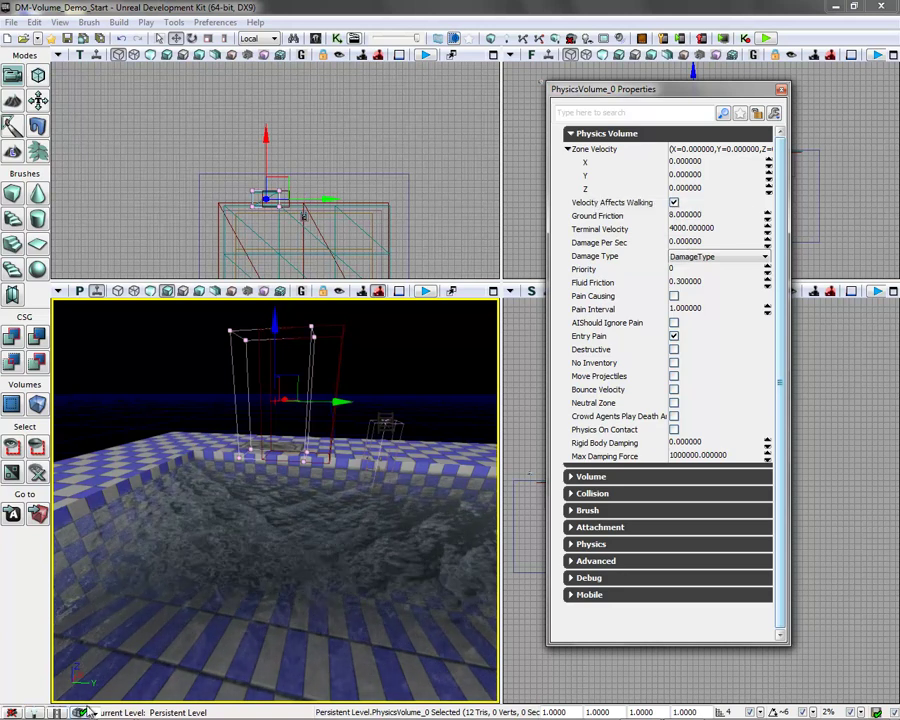
{"action": "left_click", "coordinate": [712, 194]}
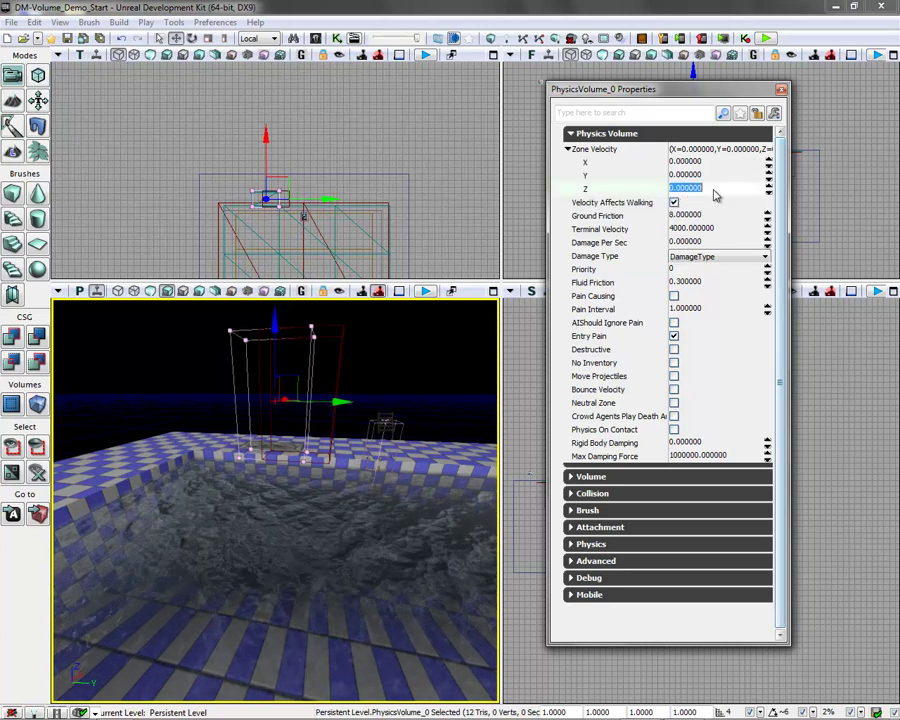
{"action": "type", "text": "25"}
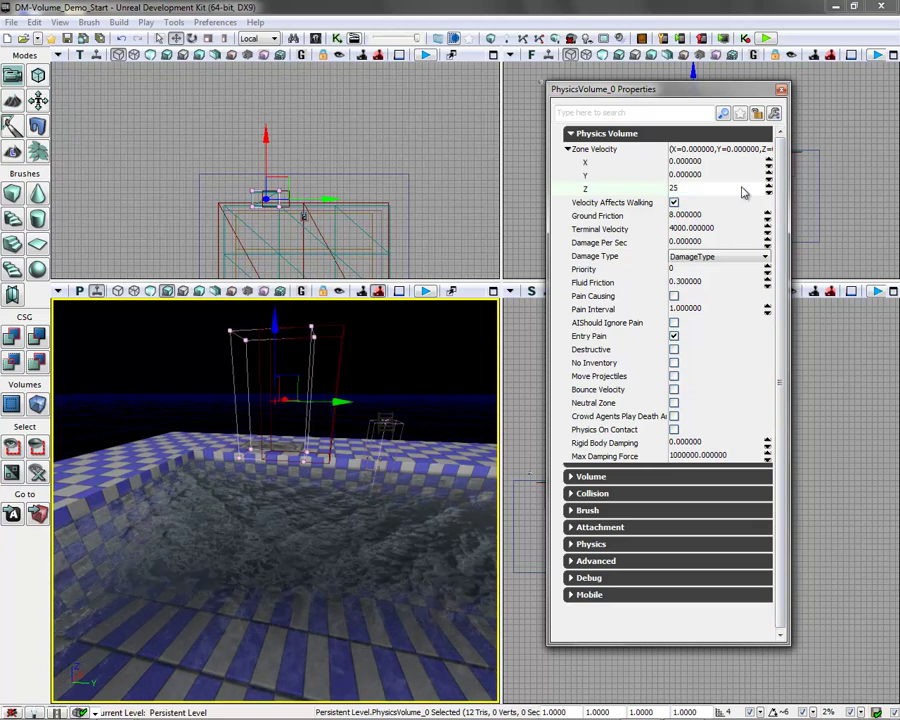
{"action": "left_click", "coordinate": [739, 179]}
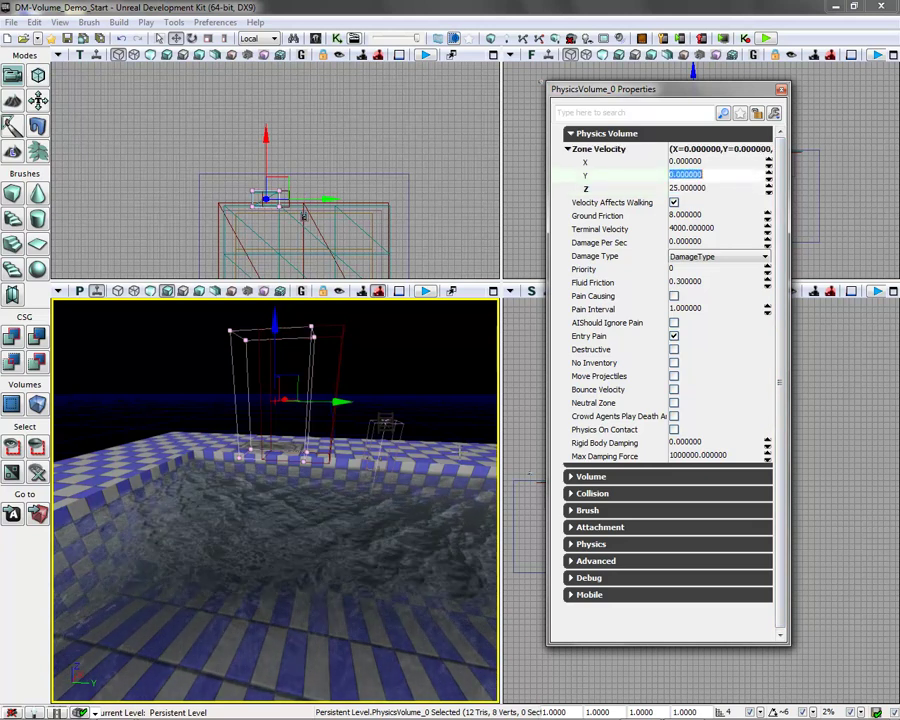
Play the level from the poolside floor, walk onto the grate to test the upward push, and end the preview
{"action": "right_click", "coordinate": [463, 445]}
{"action": "left_click", "coordinate": [493, 428]}
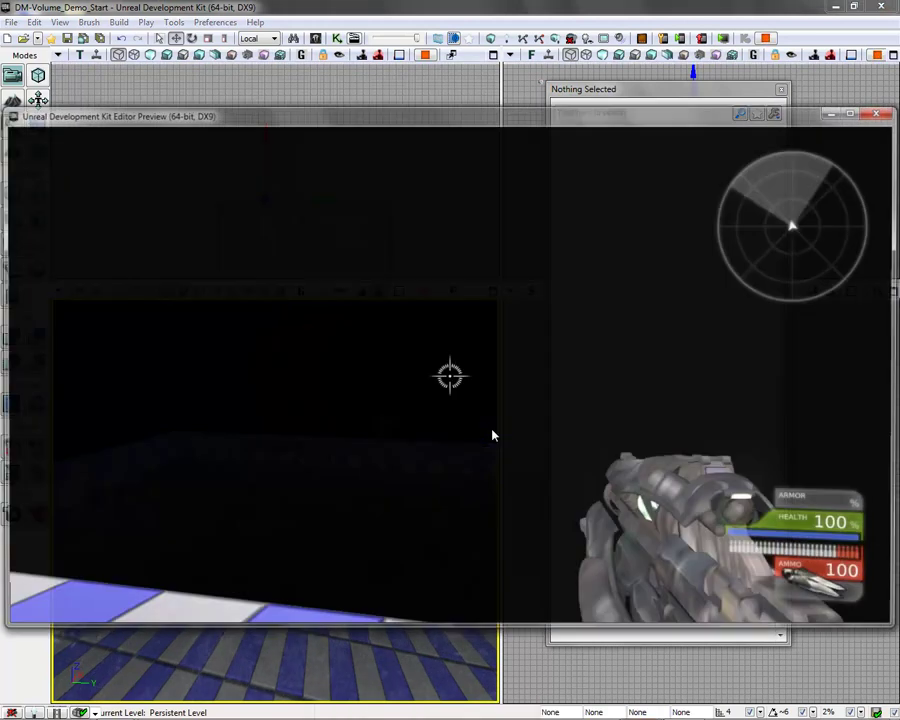
{"action": "key", "text": "w"}
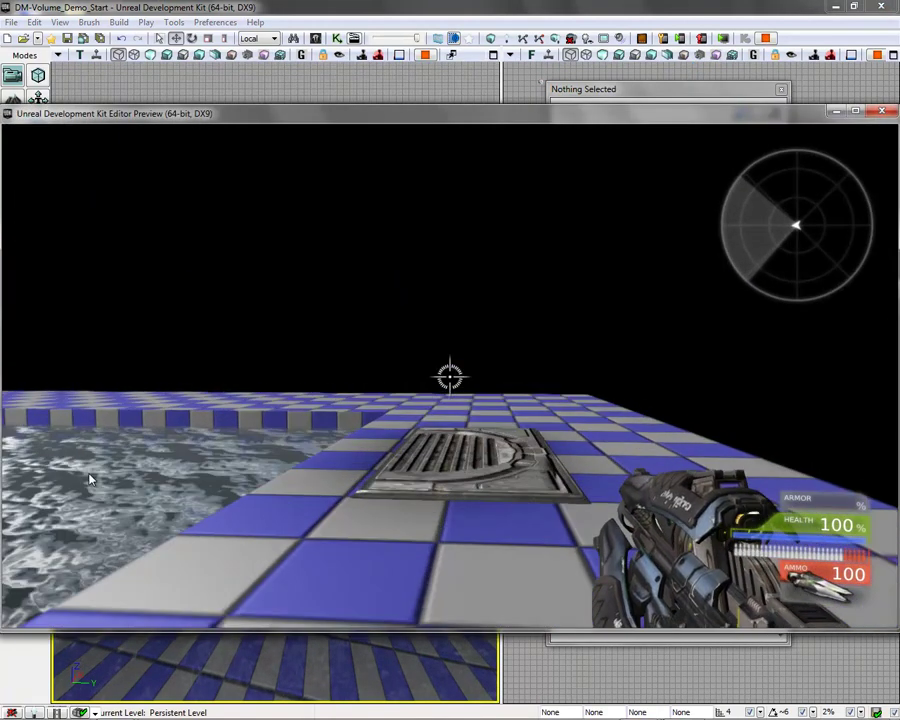
{"action": "key", "text": "w"}
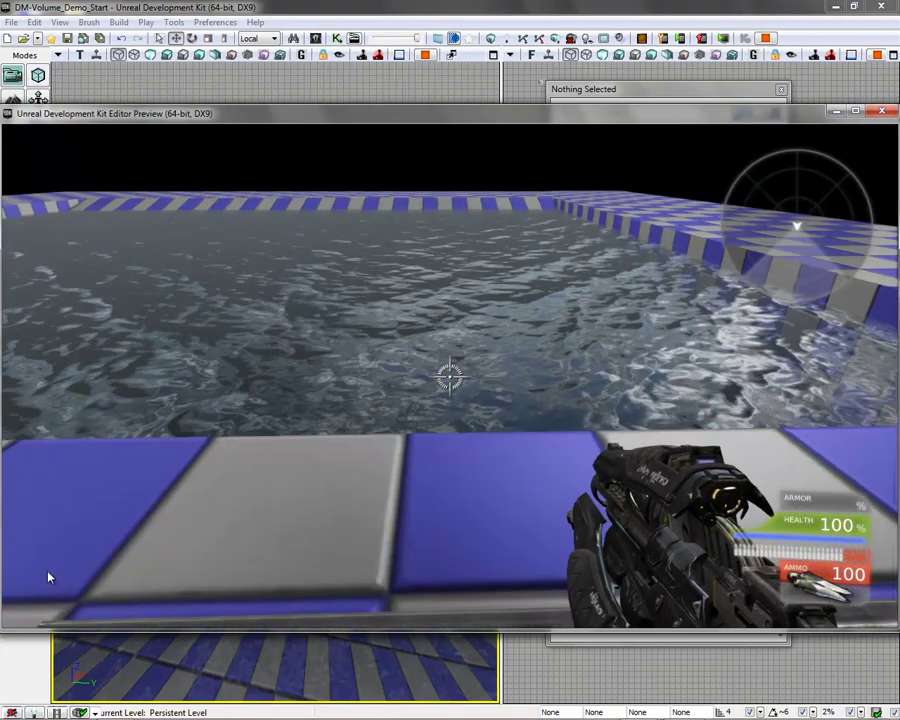
{"action": "key", "text": "Escape"}
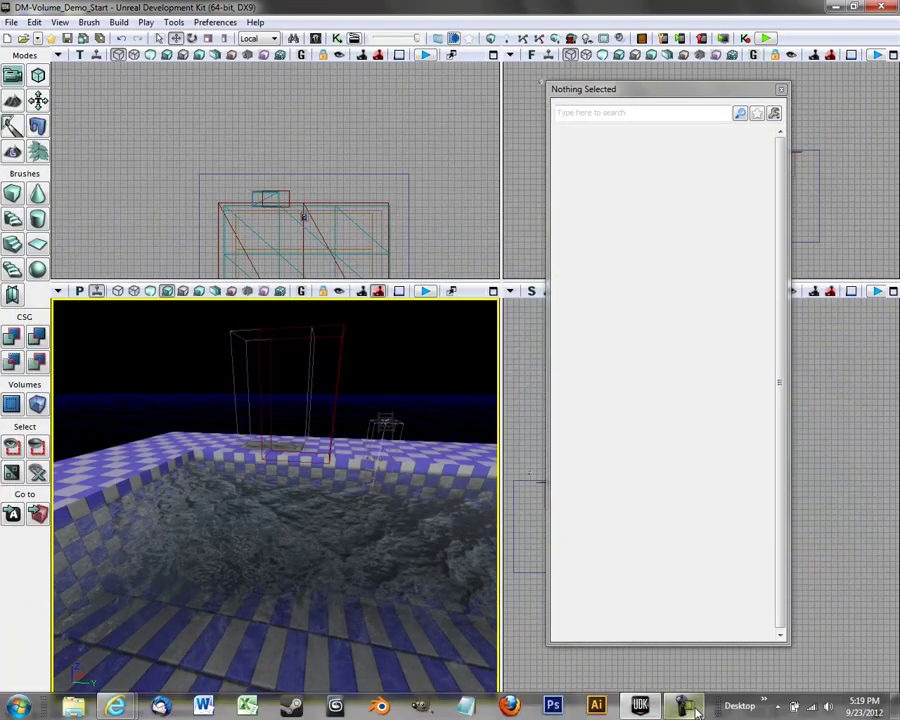
{"action": "left_click", "coordinate": [697, 710]}
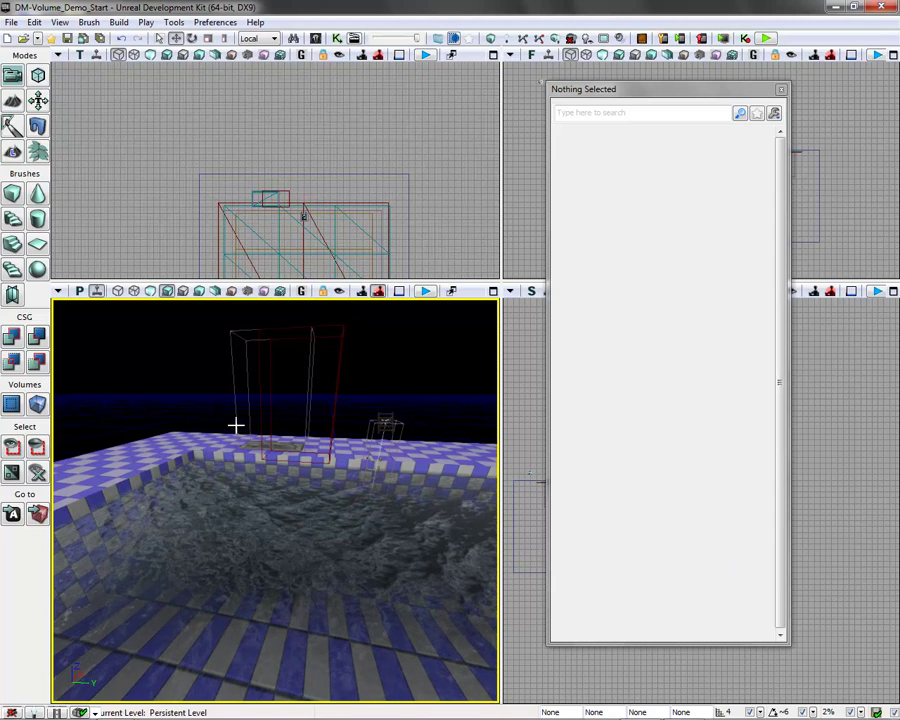
Select the PhysicsVolume above the grate again and set its Zone Velocity X to -10
{"action": "left_click", "coordinate": [235, 426]}
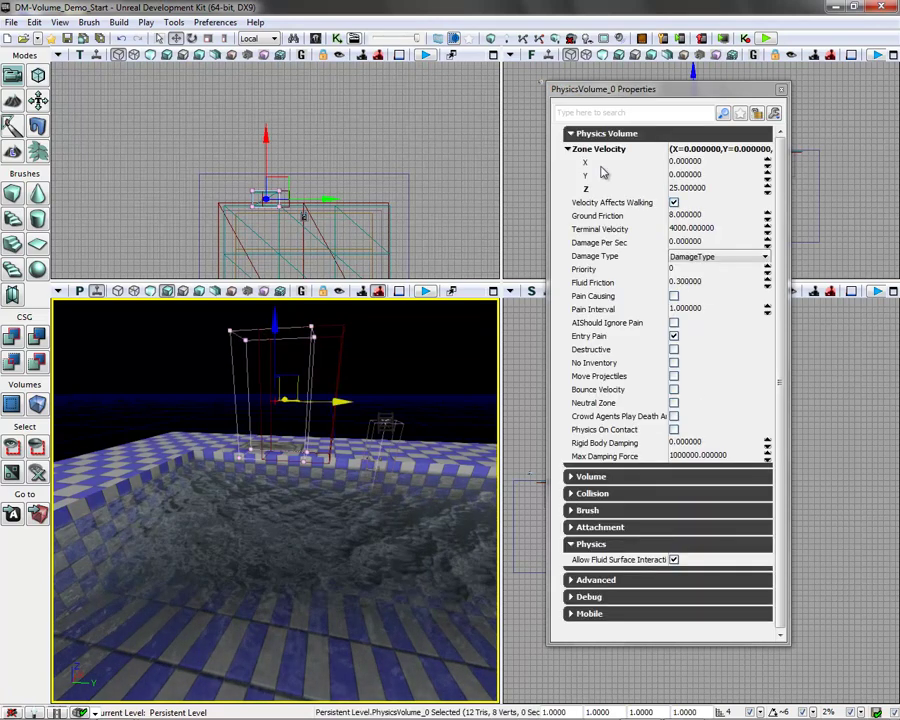
{"action": "left_click", "coordinate": [688, 162]}
{"action": "type", "text": "-10"}
{"action": "key", "text": "Tab"}
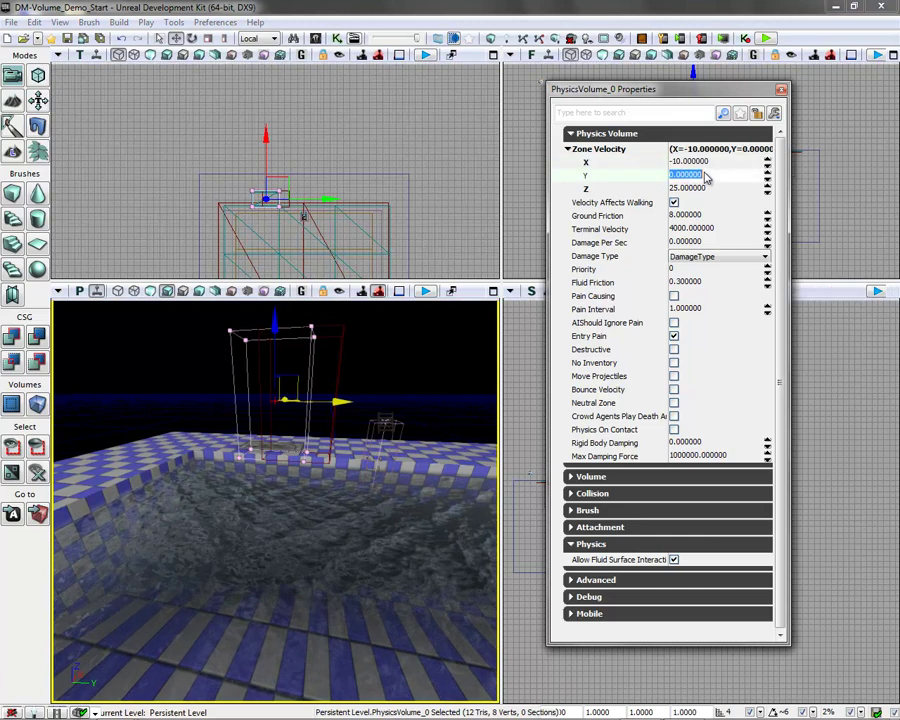
Play the level from the poolside floor, walk onto the grate to test the push toward the pool, and close the preview and properties
{"action": "right_click", "coordinate": [439, 451]}
{"action": "left_click", "coordinate": [477, 430]}
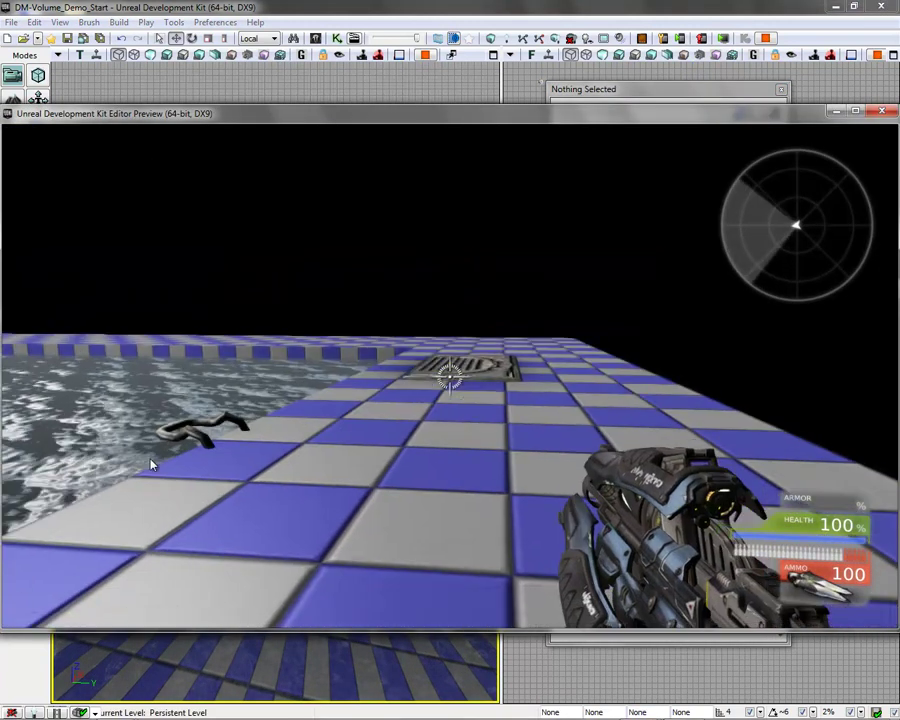
{"action": "key", "text": "w"}
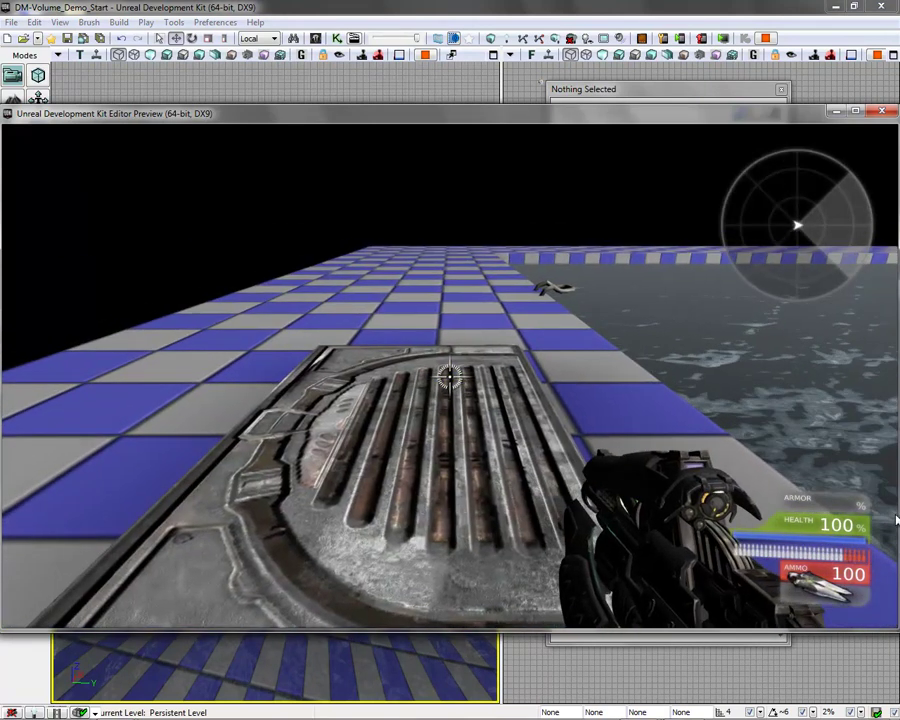
{"action": "key", "text": "w"}
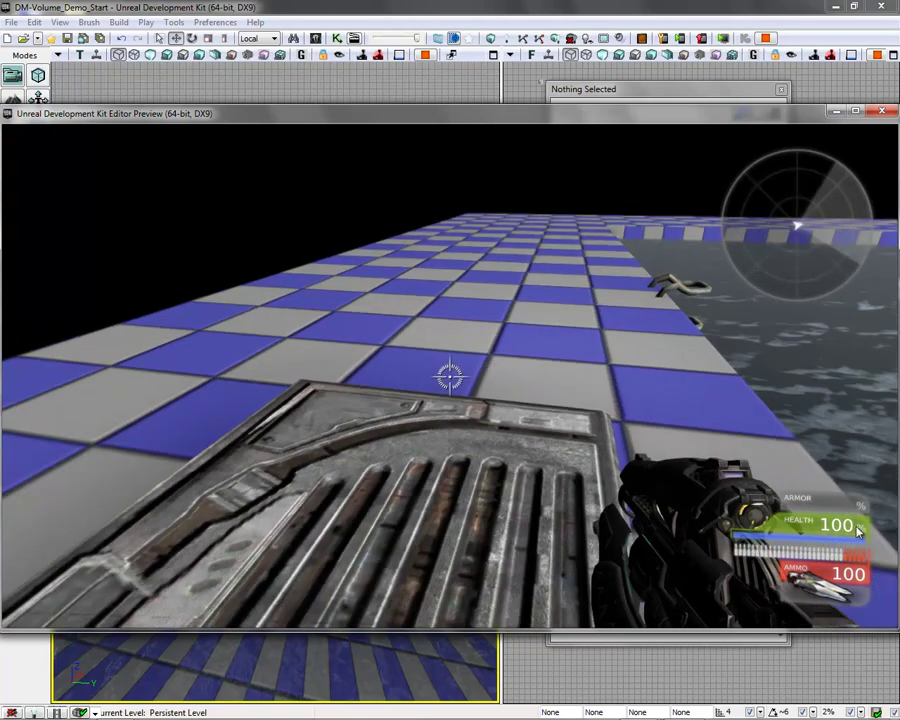
{"action": "key", "text": "s"}
{"action": "key", "text": "w"}
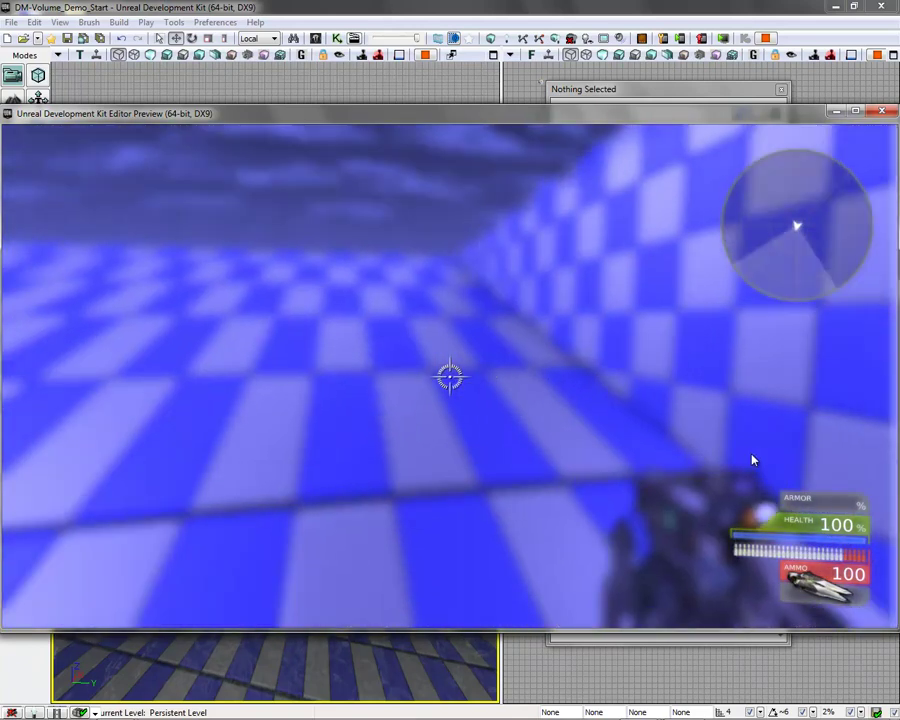
{"action": "key", "text": "w"}
{"action": "key", "text": "w"}
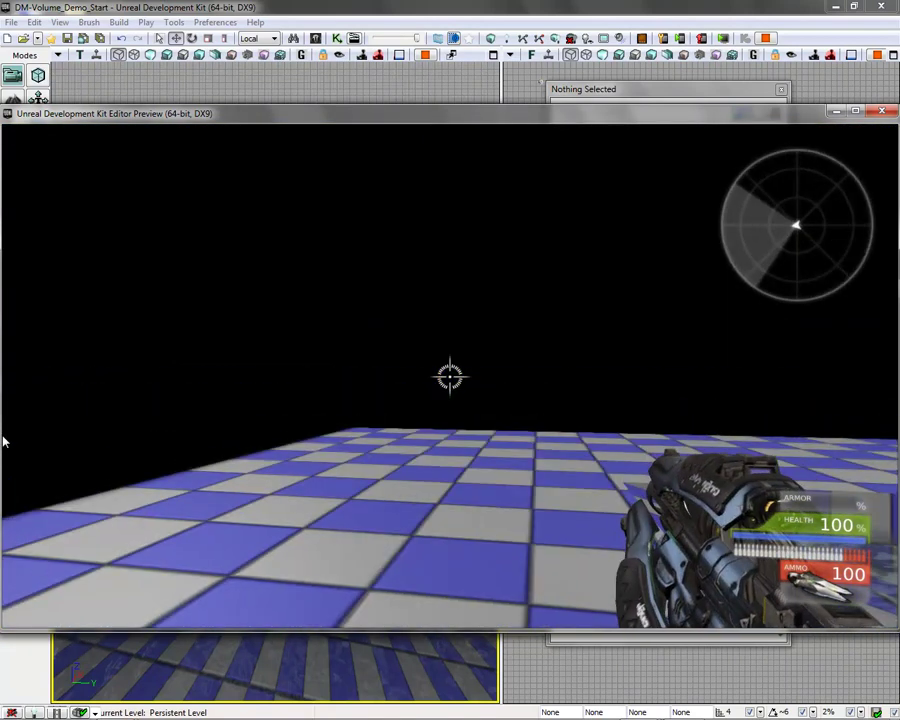
{"action": "key", "text": "Escape"}
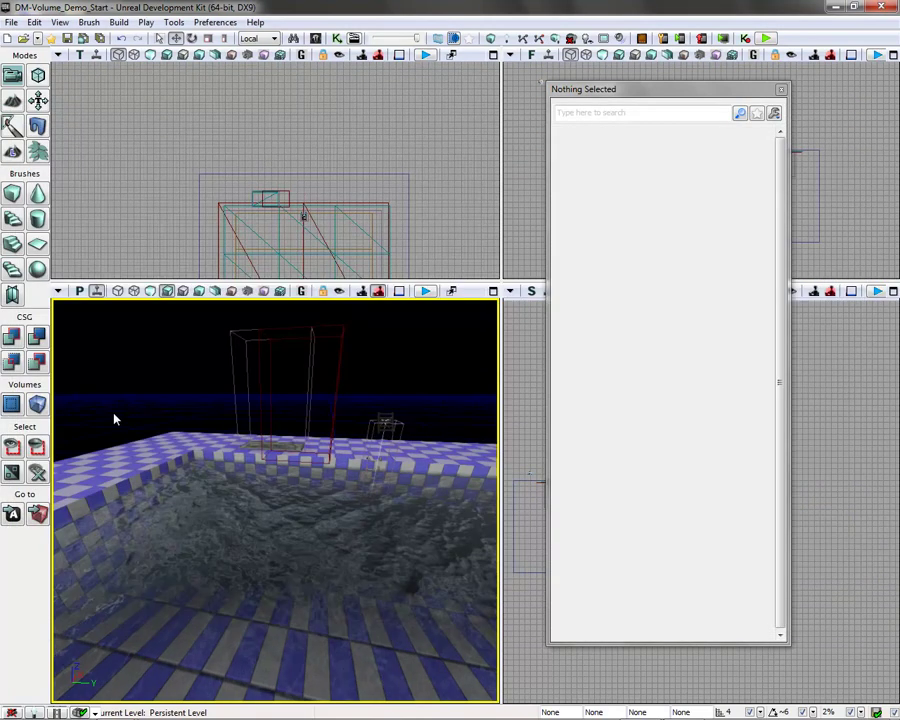
{"action": "left_click", "coordinate": [782, 90]}
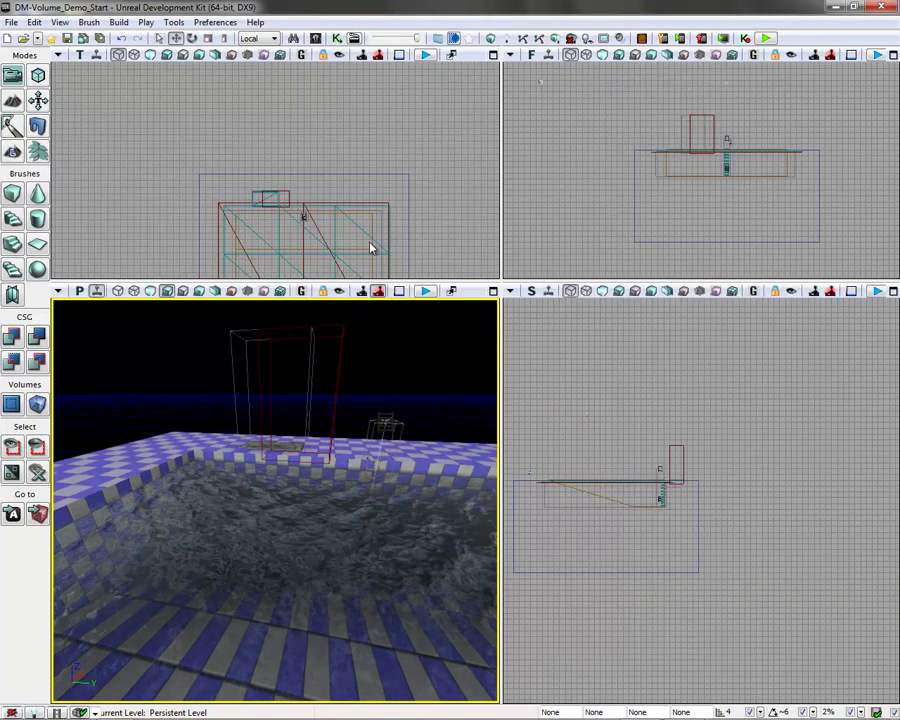
Add a FogVolumeConstantDensityInfo actor from the Fog category of the Actor Classes browser near the poolside grate
{"action": "left_click", "coordinate": [60, 22]}
{"action": "mouse_move", "coordinate": [257, 40]}
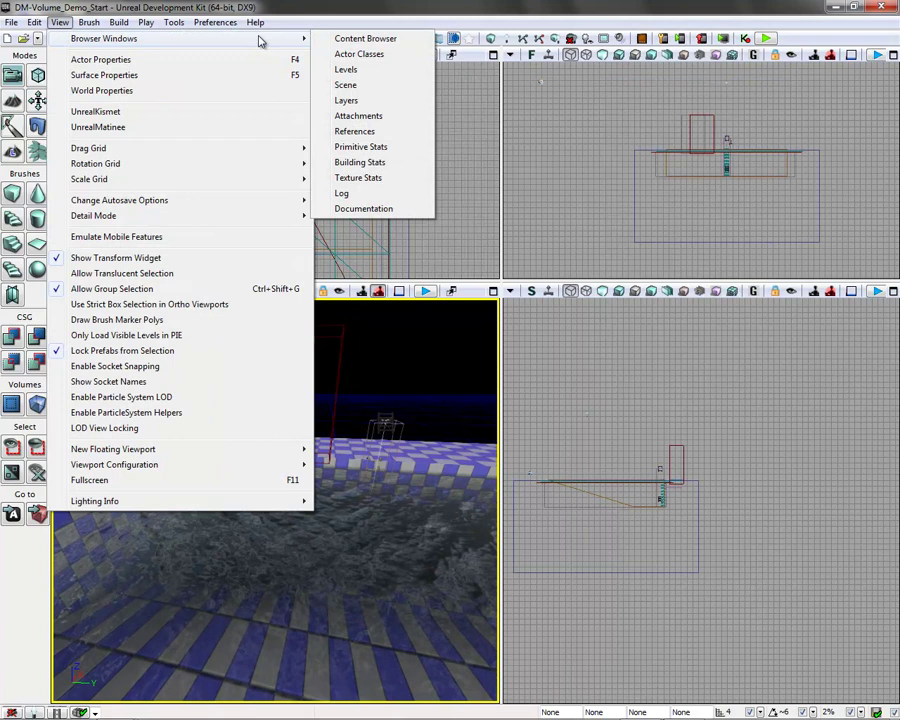
{"action": "left_click", "coordinate": [360, 54]}
{"action": "left_click_drag", "start_coordinate": [177, 115], "coordinate": [566, 114]}
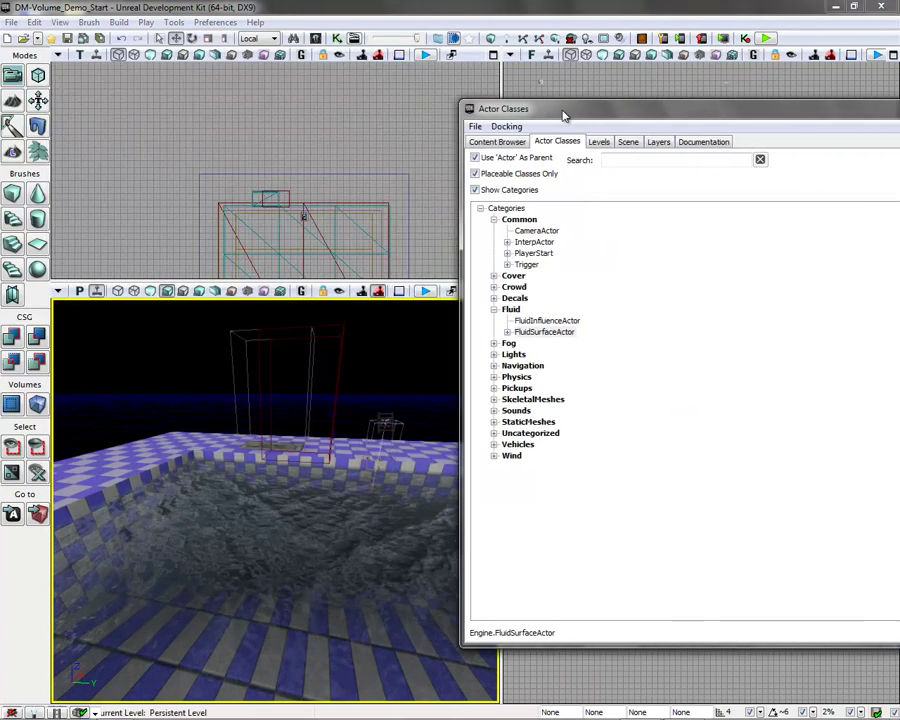
{"action": "left_click", "coordinate": [493, 344]}
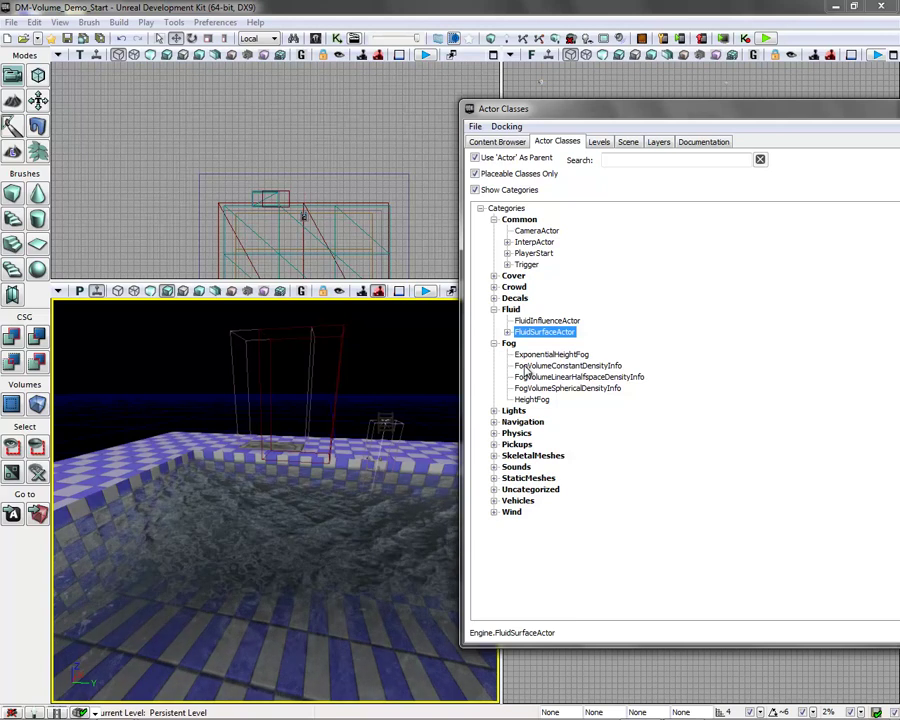
{"action": "left_click", "coordinate": [527, 366]}
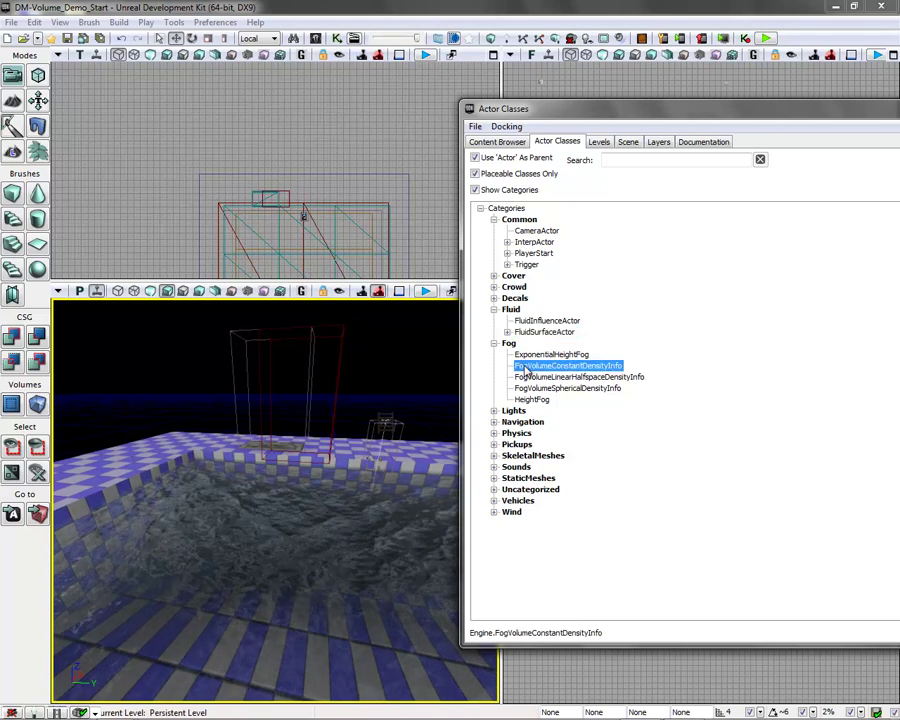
{"action": "right_click", "coordinate": [374, 380]}
{"action": "left_click", "coordinate": [446, 496]}
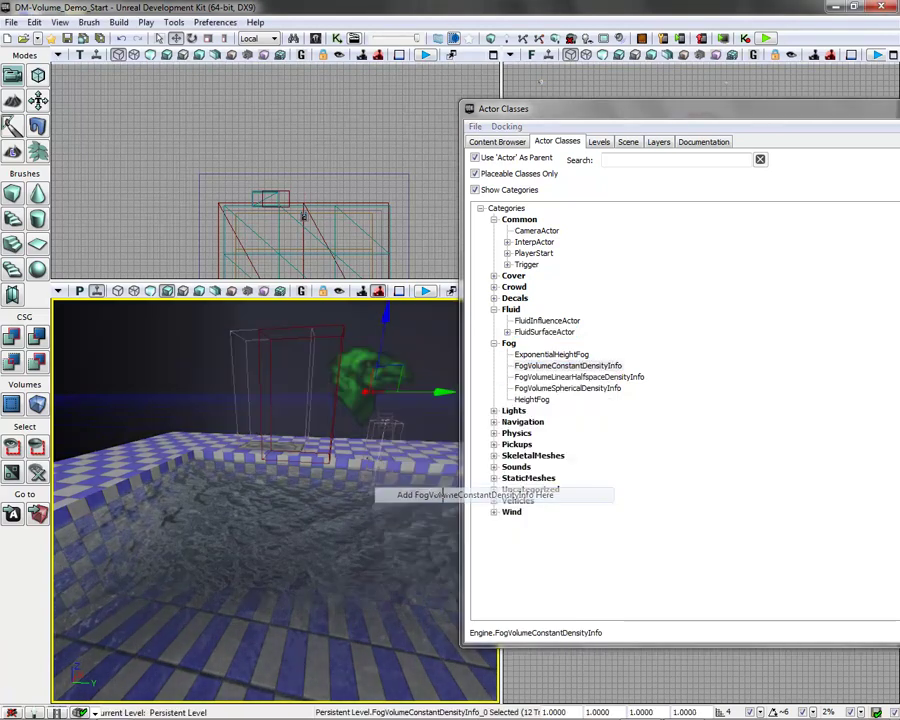
Close the Actor Classes browser and move the fog volume so it sits over the PhysicsVolume above the grate
{"action": "left_click_drag", "start_coordinate": [290, 460], "coordinate": [280, 698]}
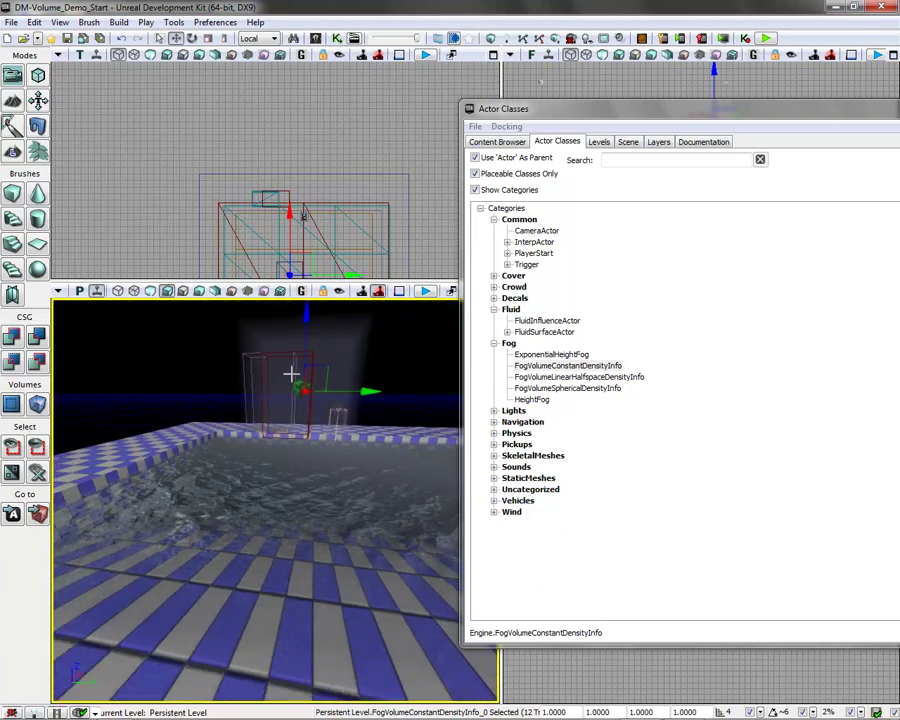
{"action": "left_click_drag", "start_coordinate": [371, 391], "coordinate": [334, 391]}
{"action": "left_click_drag", "start_coordinate": [670, 110], "coordinate": [415, 117]}
{"action": "left_click", "coordinate": [773, 115]}
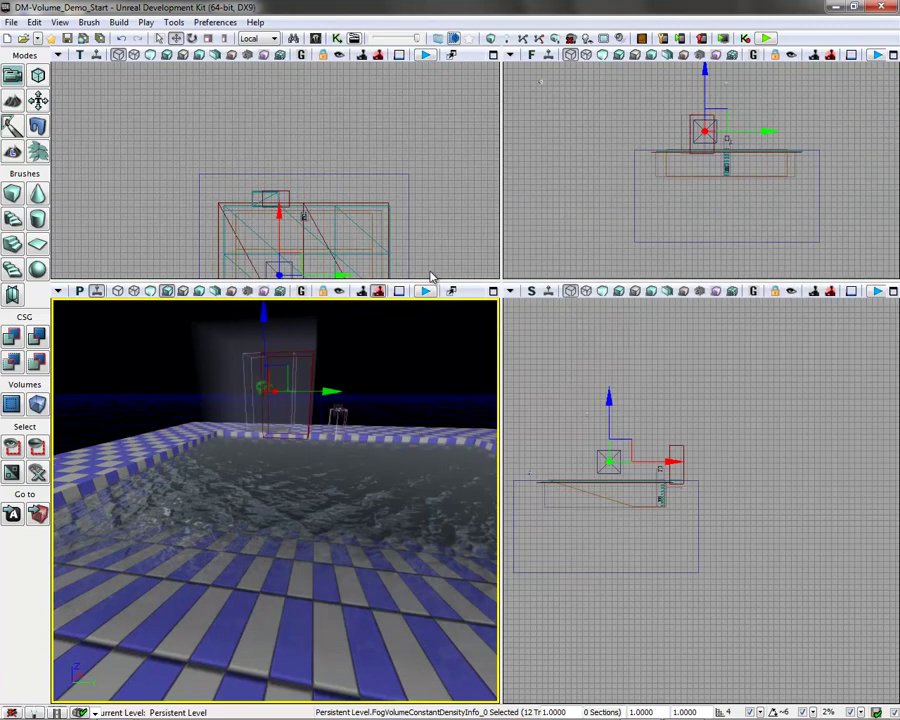
{"action": "left_click_drag", "start_coordinate": [276, 214], "coordinate": [285, 150]}
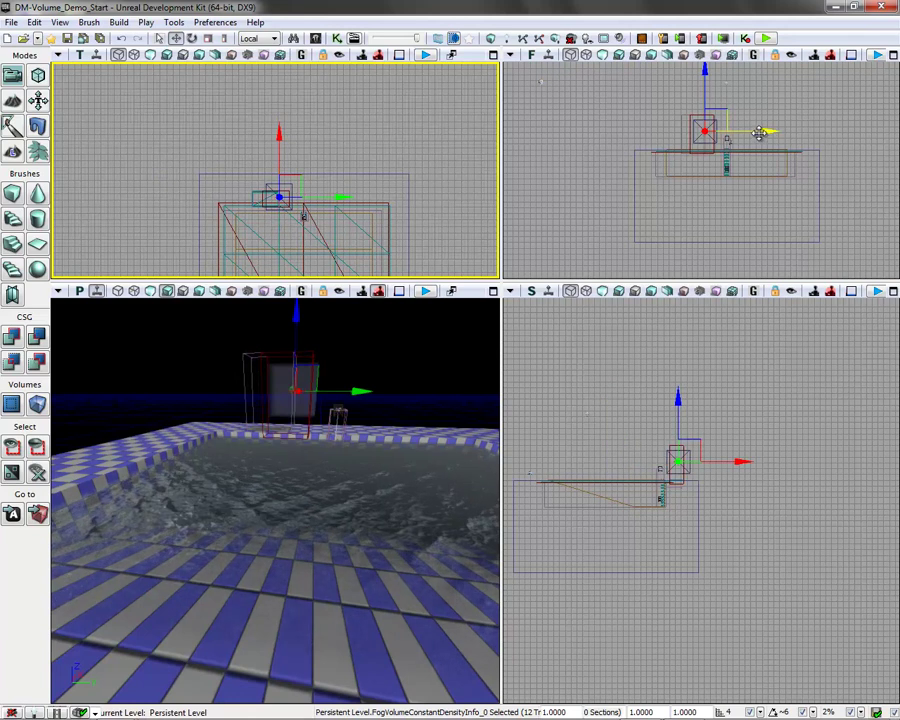
{"action": "left_click_drag", "start_coordinate": [758, 132], "coordinate": [747, 132]}
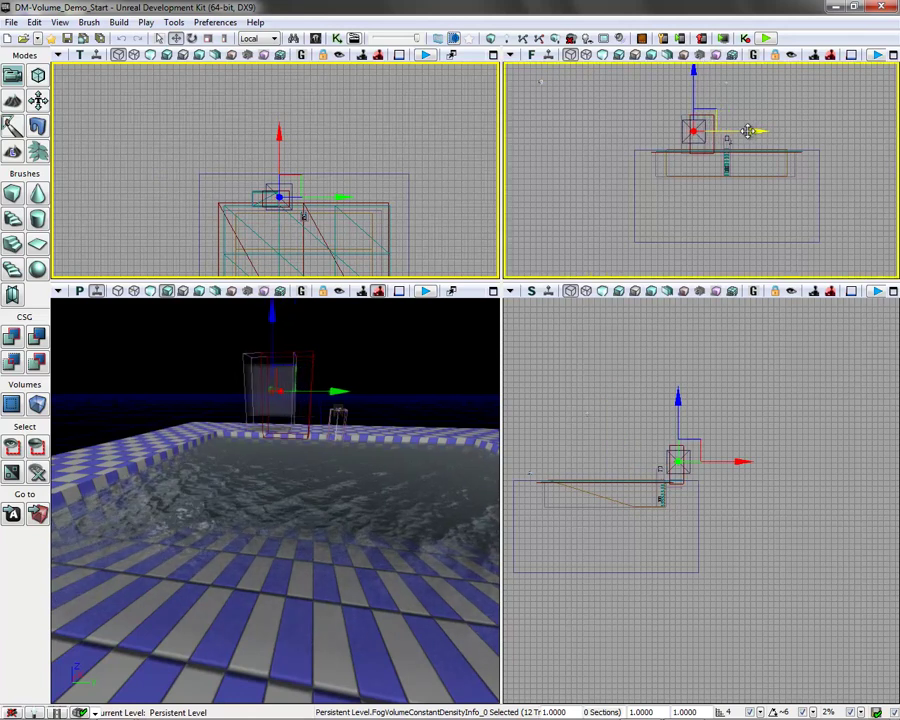
Scale the fog volume vertically to about 1.95 to form a tall column above the grate, and deselect it
{"action": "left_click", "coordinate": [225, 39]}
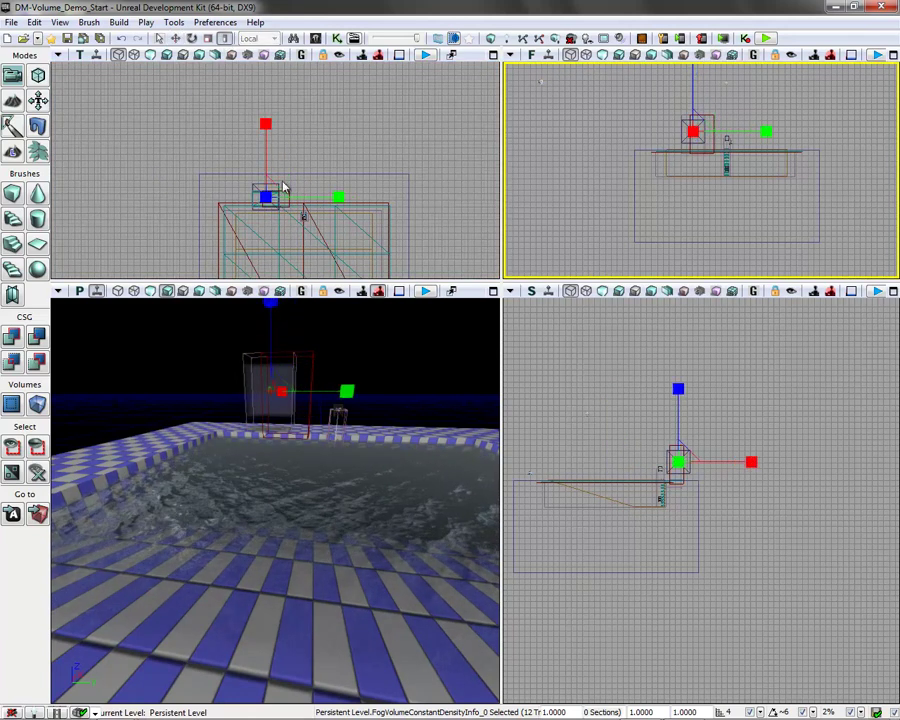
{"action": "left_click_drag", "start_coordinate": [676, 389], "coordinate": [679, 310]}
{"action": "left_click", "coordinate": [175, 38]}
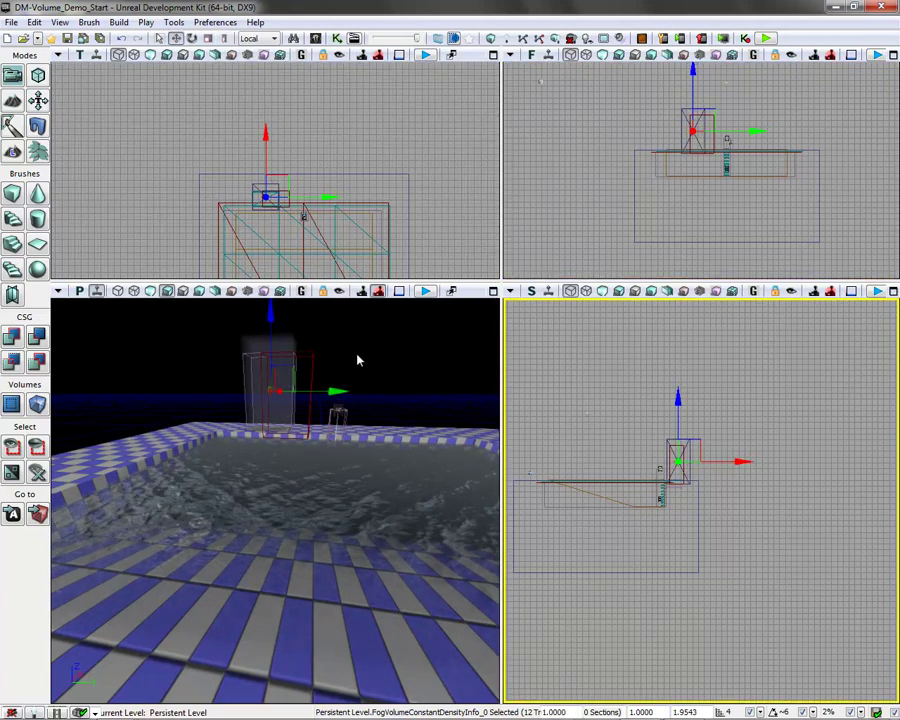
{"action": "left_click", "coordinate": [381, 384]}
{"action": "left_click_drag", "start_coordinate": [424, 380], "coordinate": [435, 299]}
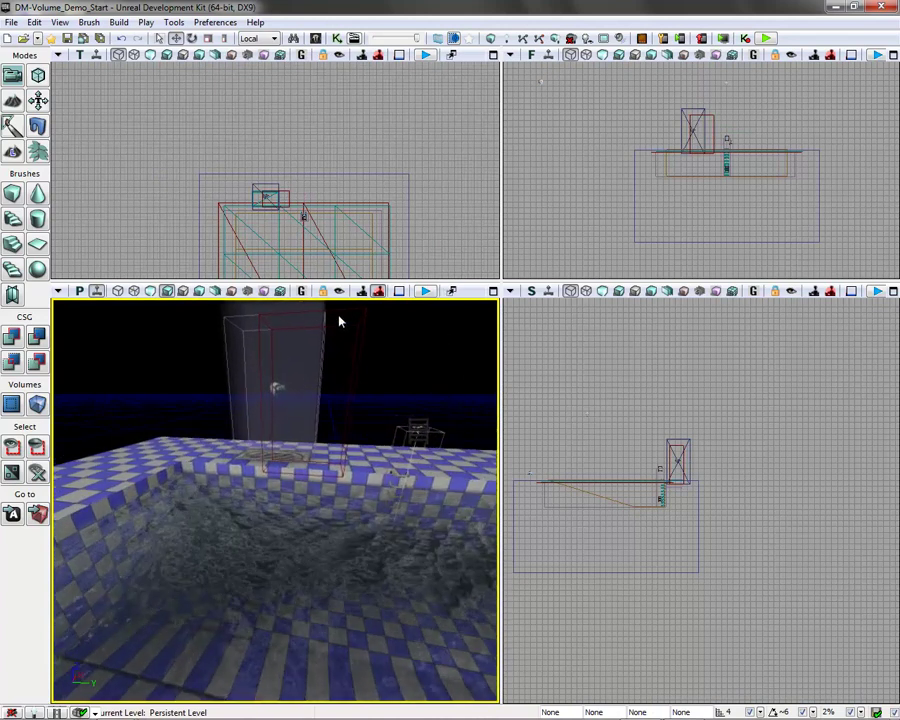
{"action": "left_click", "coordinate": [280, 386]}
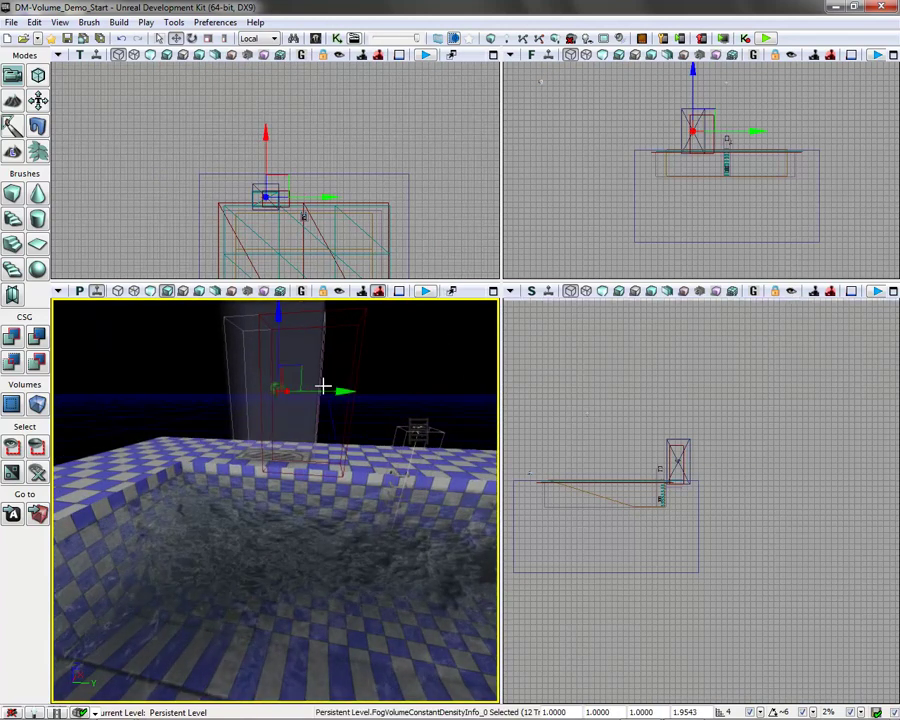
{"action": "left_click", "coordinate": [404, 389]}
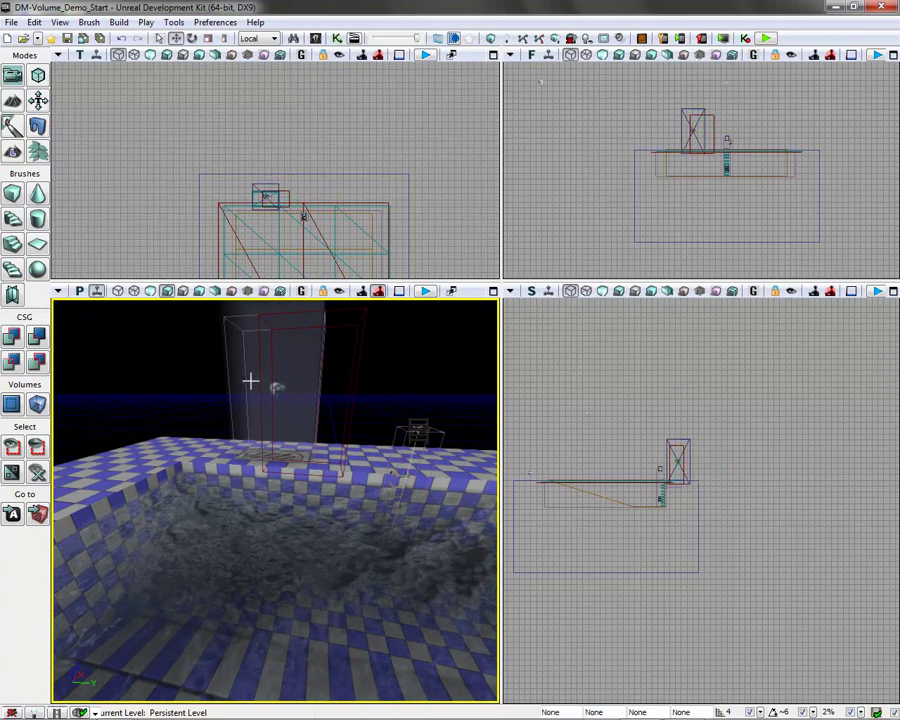
Build the map with the fog volume in place
{"action": "left_click", "coordinate": [118, 22]}
{"action": "left_click", "coordinate": [145, 122]}
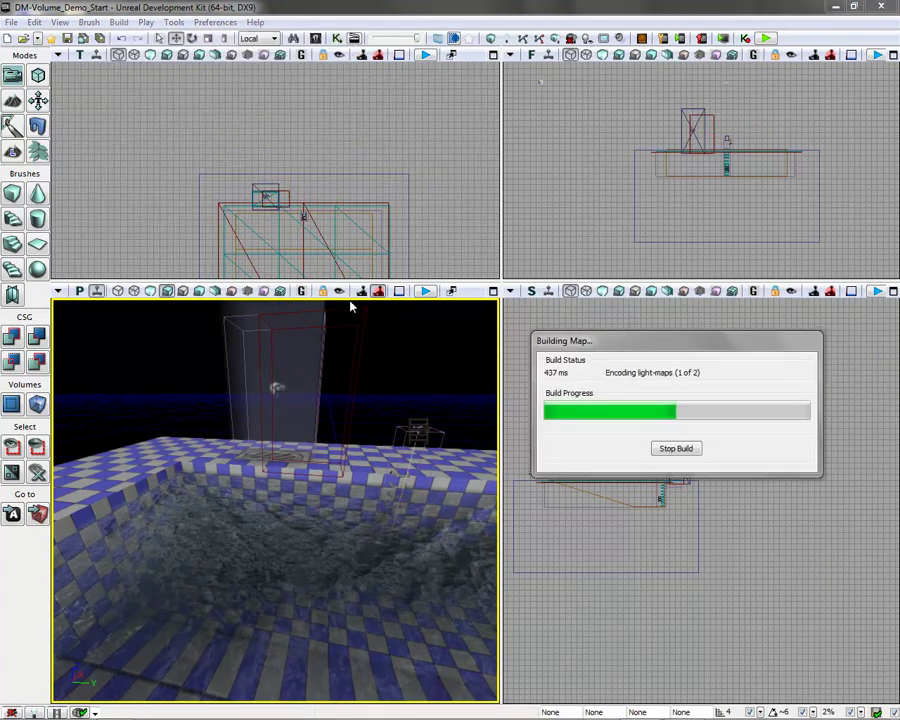
{"action": "key", "text": "Escape"}
Play the level from the poolside floor, walk into the fog column on the grate, and end the preview
{"action": "right_click", "coordinate": [165, 432]}
{"action": "left_click", "coordinate": [230, 421]}
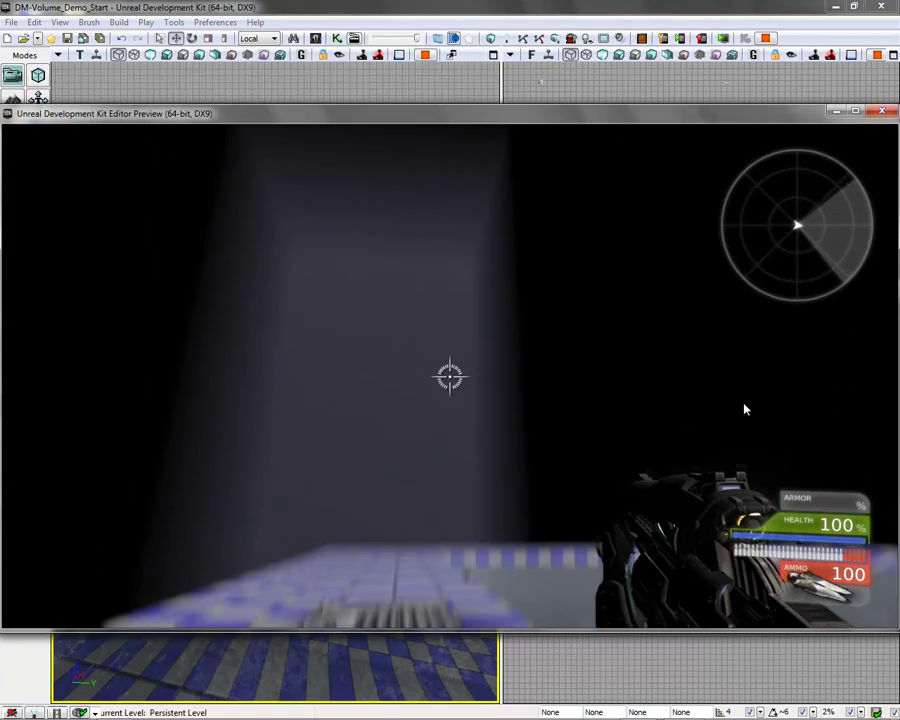
{"action": "key", "text": "w"}
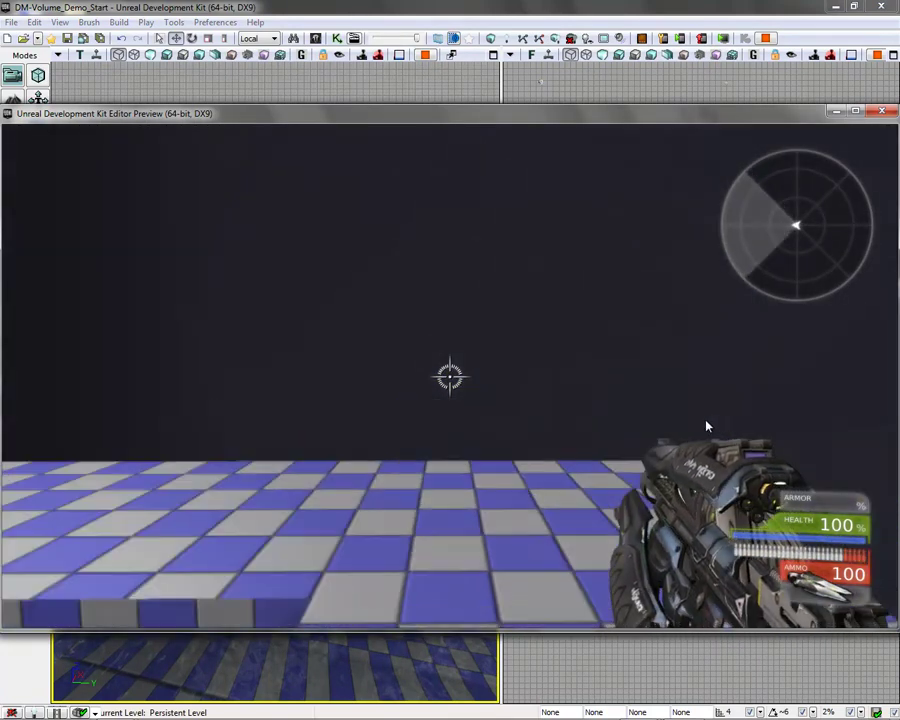
{"action": "key", "text": "w"}
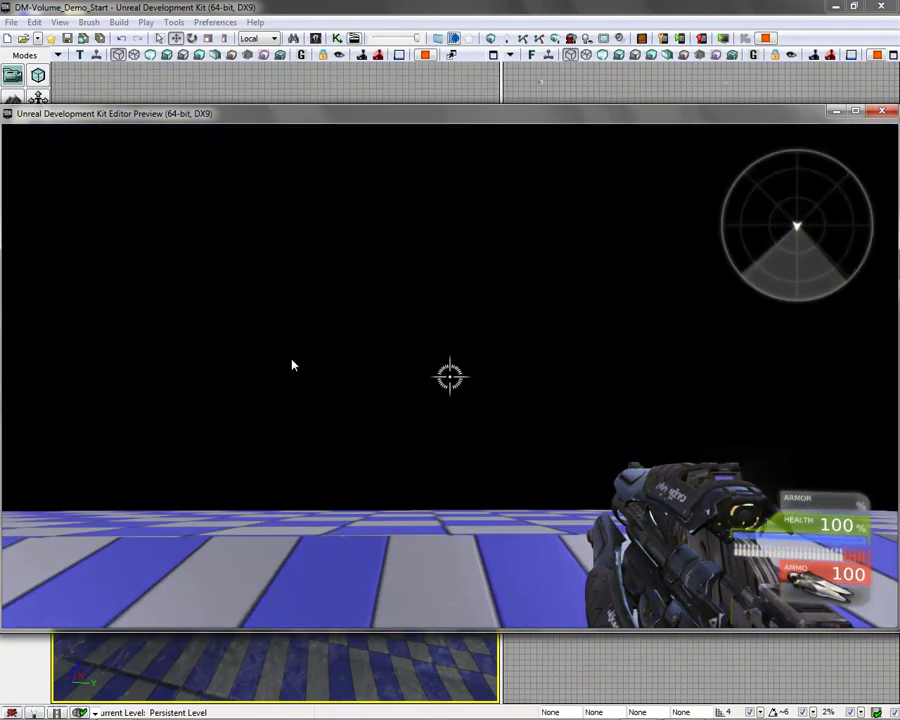
{"action": "key", "text": "Escape"}
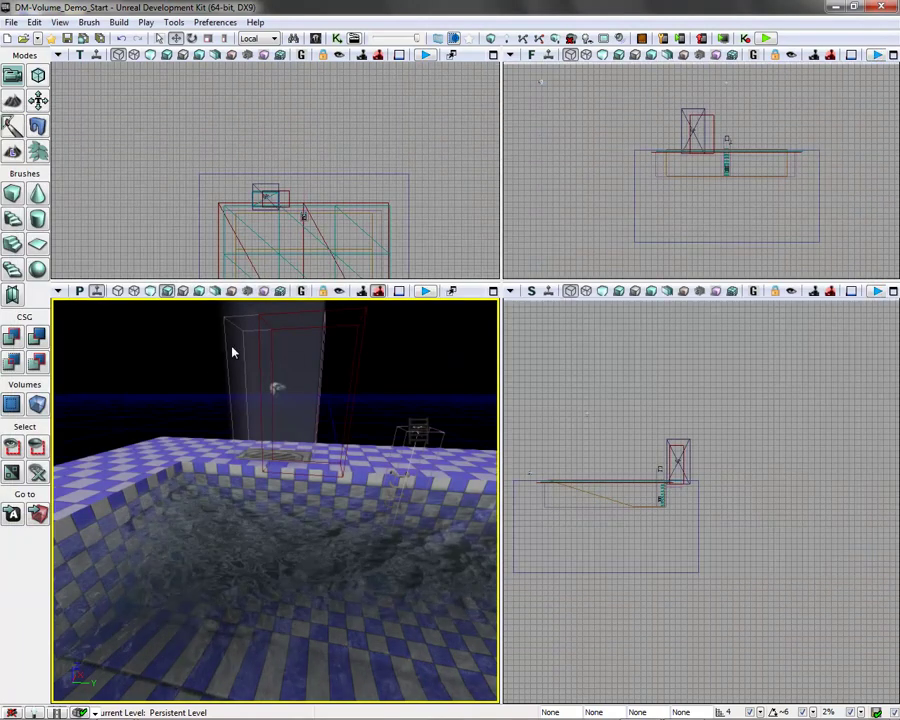
{"action": "left_click", "coordinate": [37, 405]}
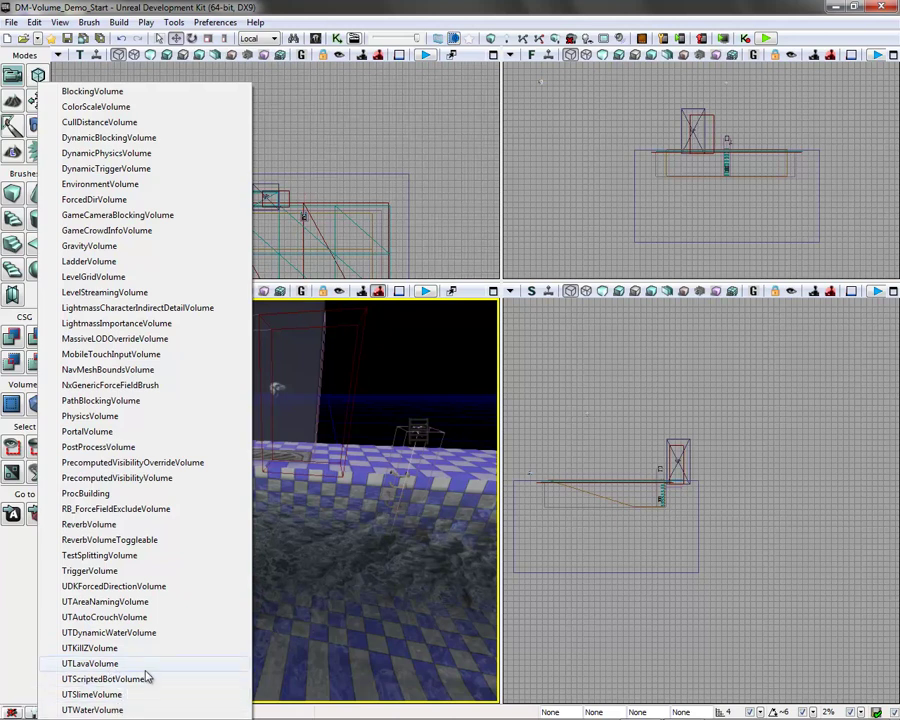
{"action": "left_click", "coordinate": [422, 131]}
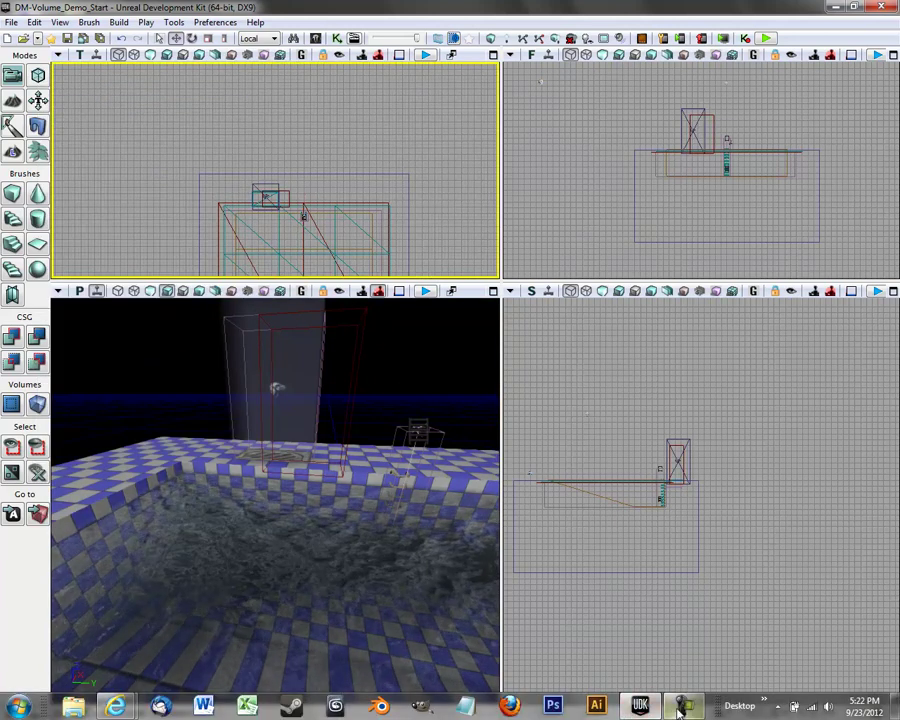
{"action": "left_click", "coordinate": [680, 704]}
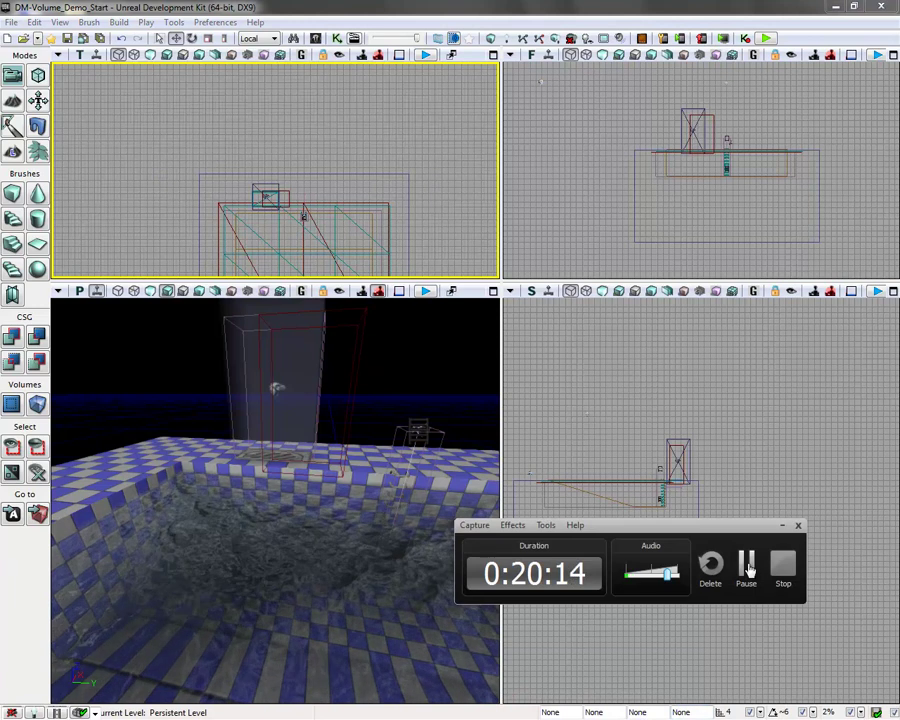